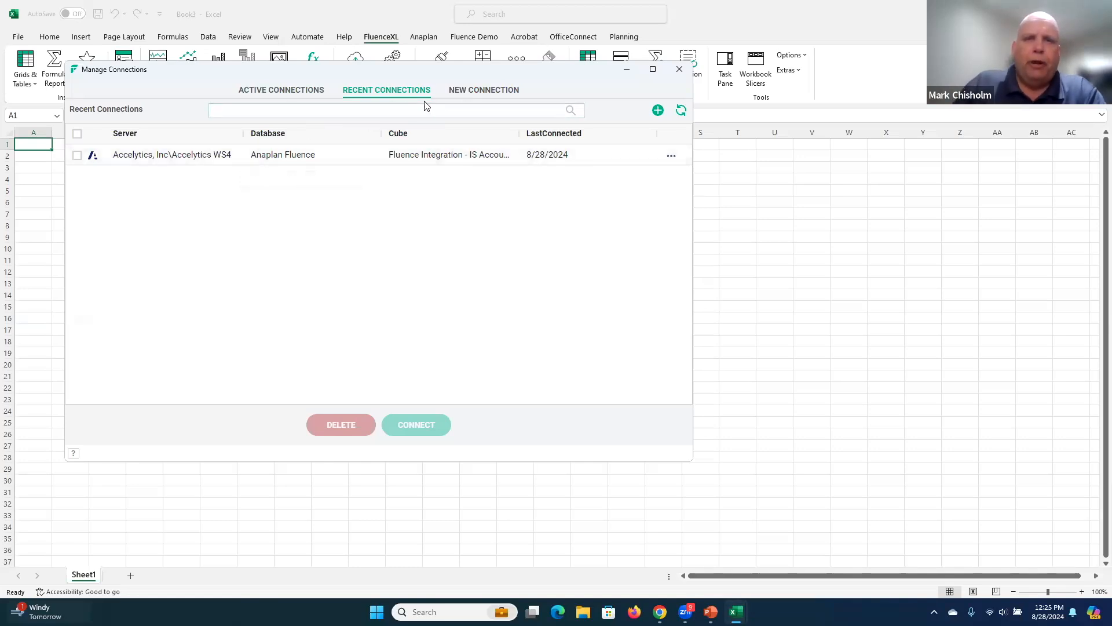
Step: Examine the list of available connection types for a new connection, from Fluence through the database, Power BI and SAP sources
click(465, 93)
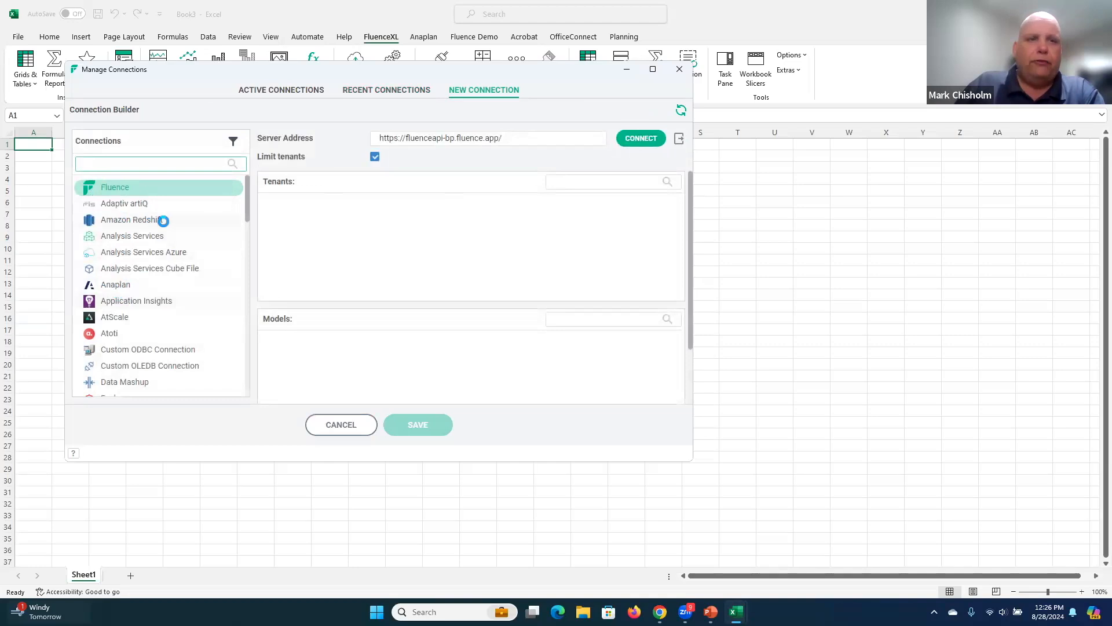
scroll(167, 235, down, 1)
scroll(167, 236, up, 1)
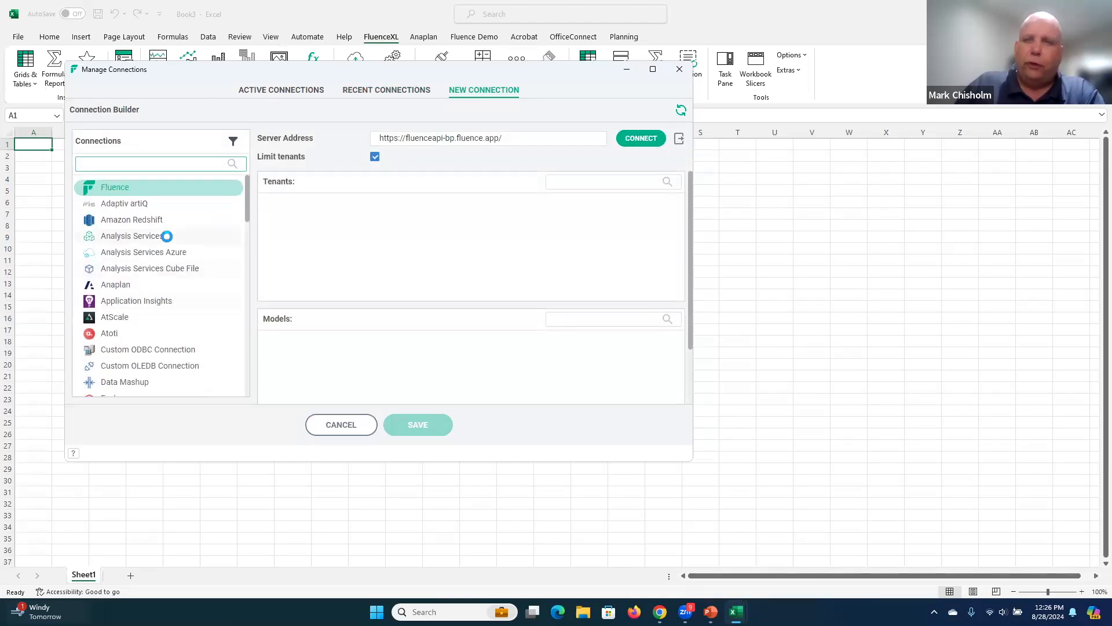
scroll(166, 238, down, 1)
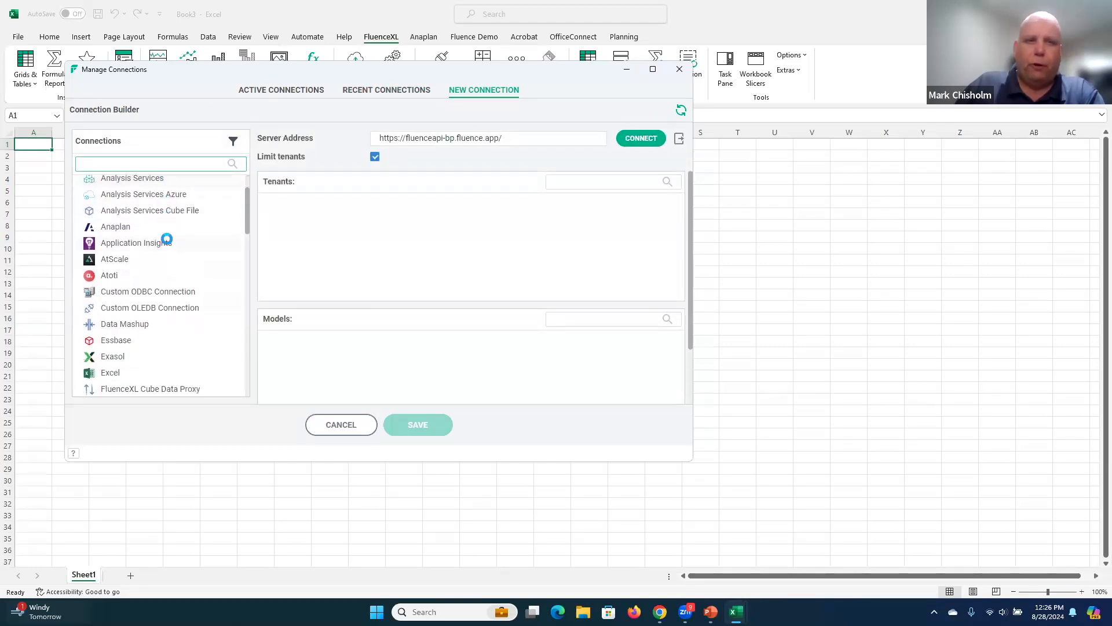
scroll(167, 239, down, 1)
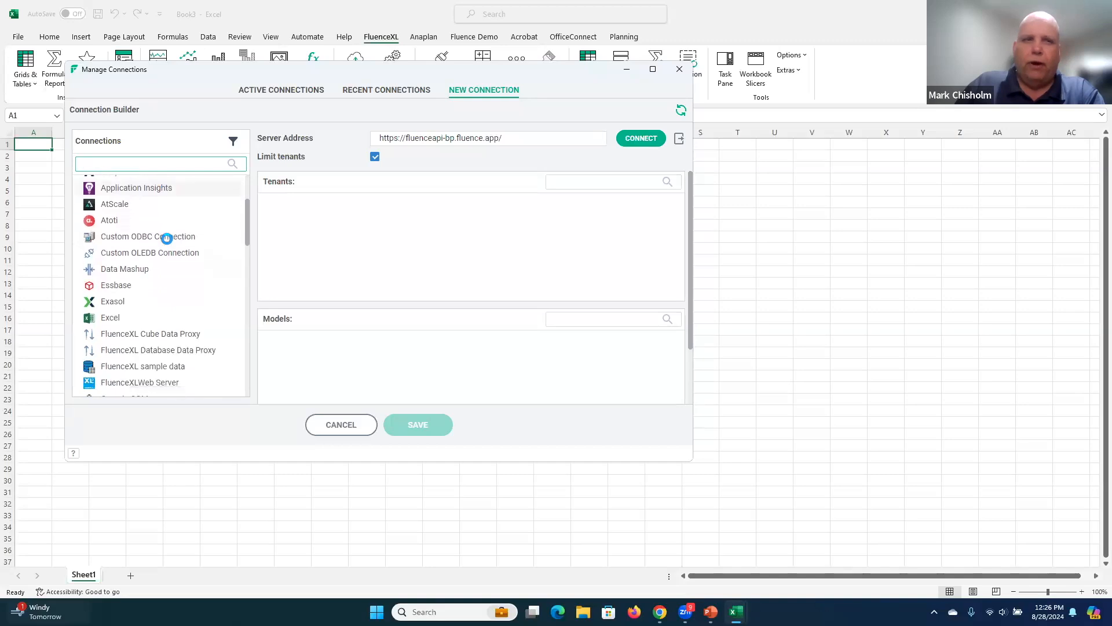
scroll(165, 240, down, 1)
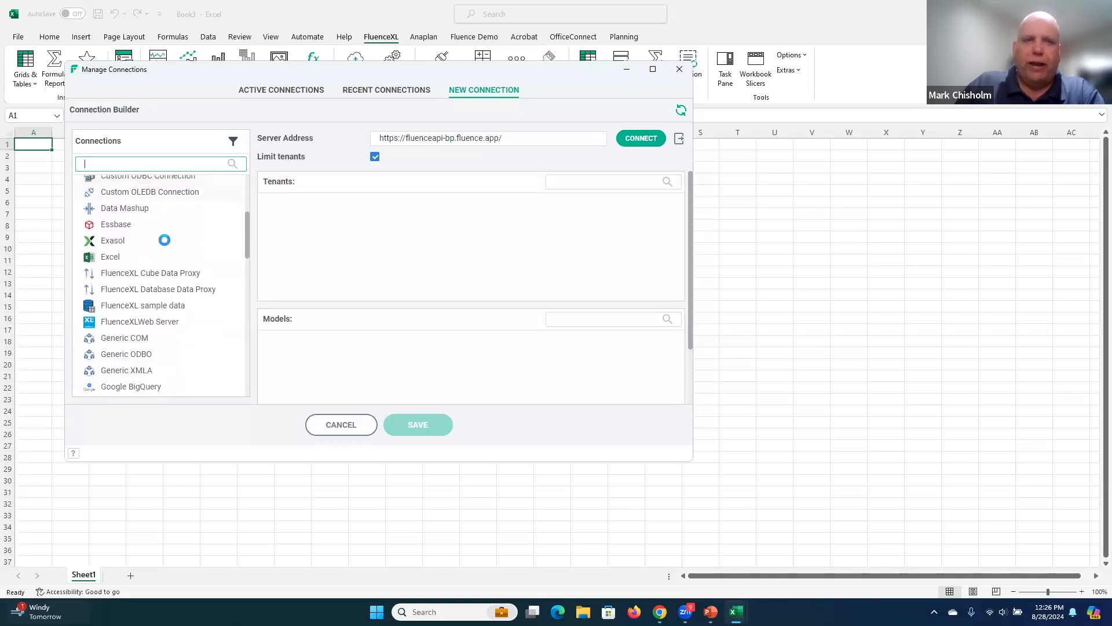
scroll(164, 241, down, 1)
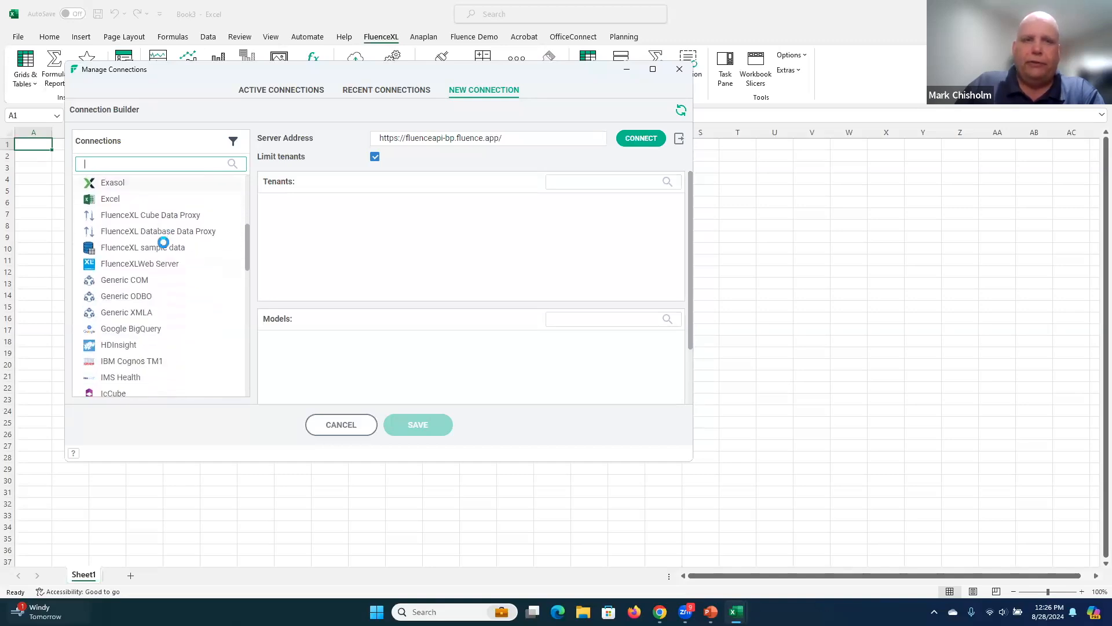
scroll(163, 243, down, 2)
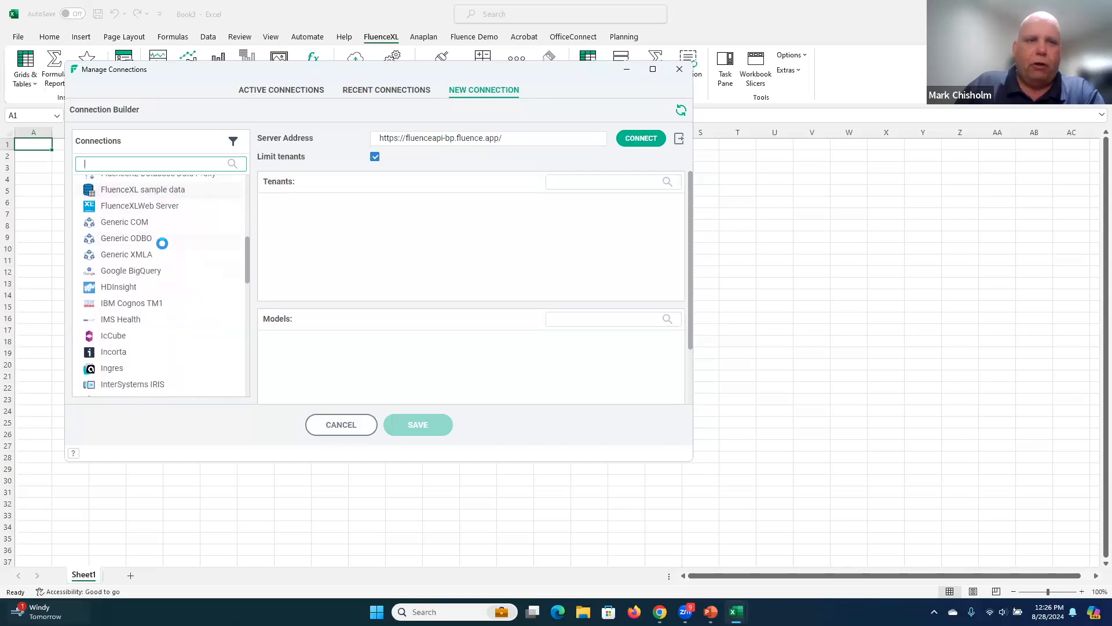
scroll(162, 244, down, 1)
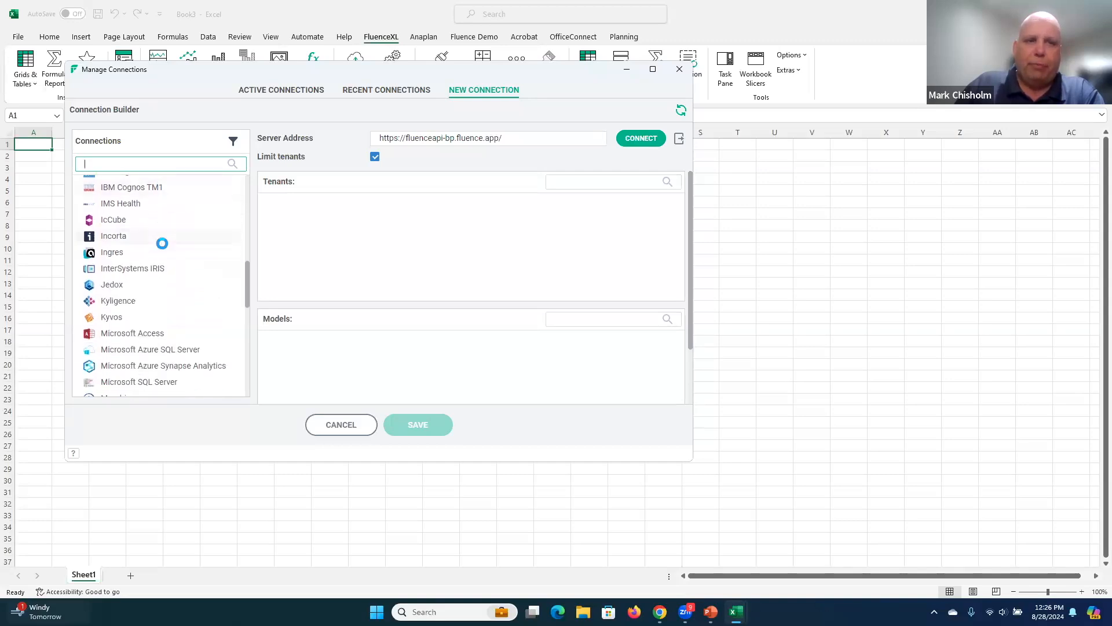
scroll(157, 239, down, 1)
scroll(157, 238, down, 1)
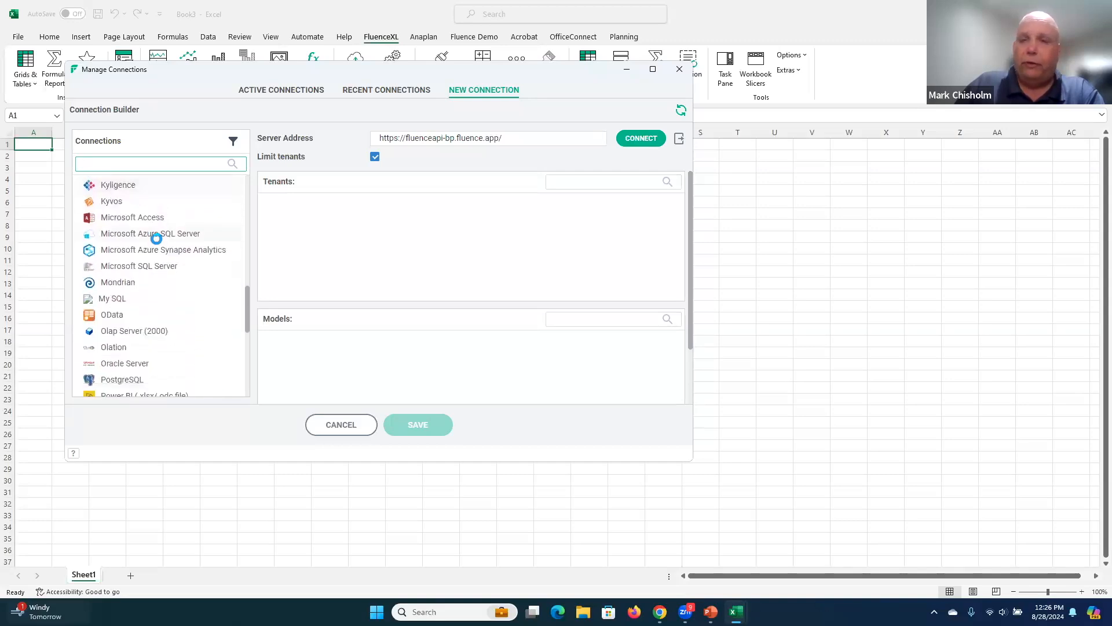
scroll(157, 239, down, 1)
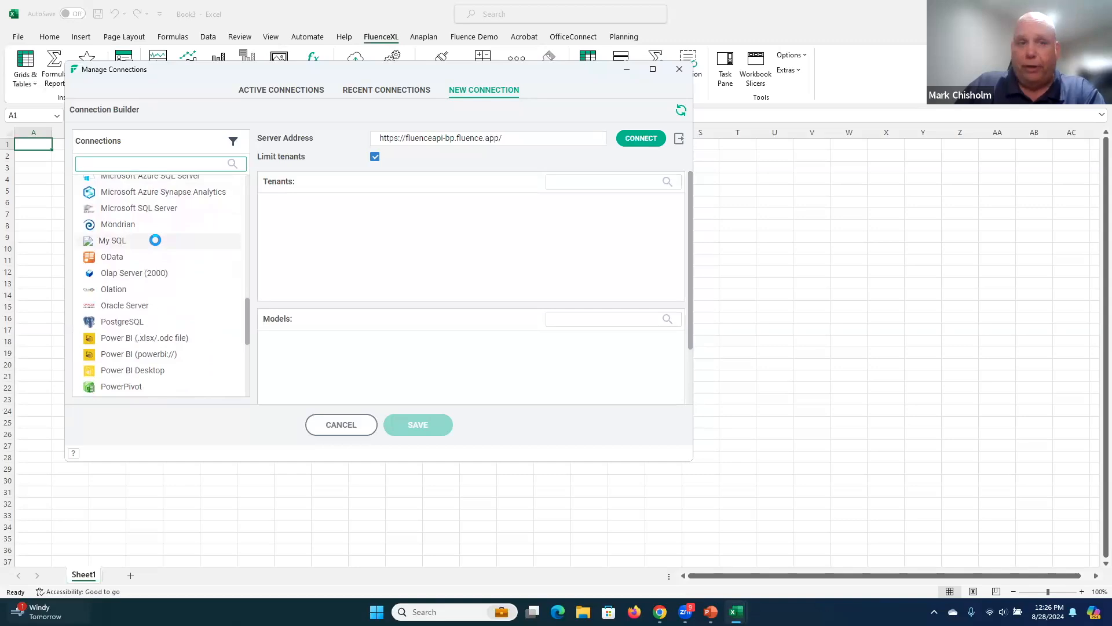
scroll(155, 239, down, 1)
scroll(155, 239, down, 3)
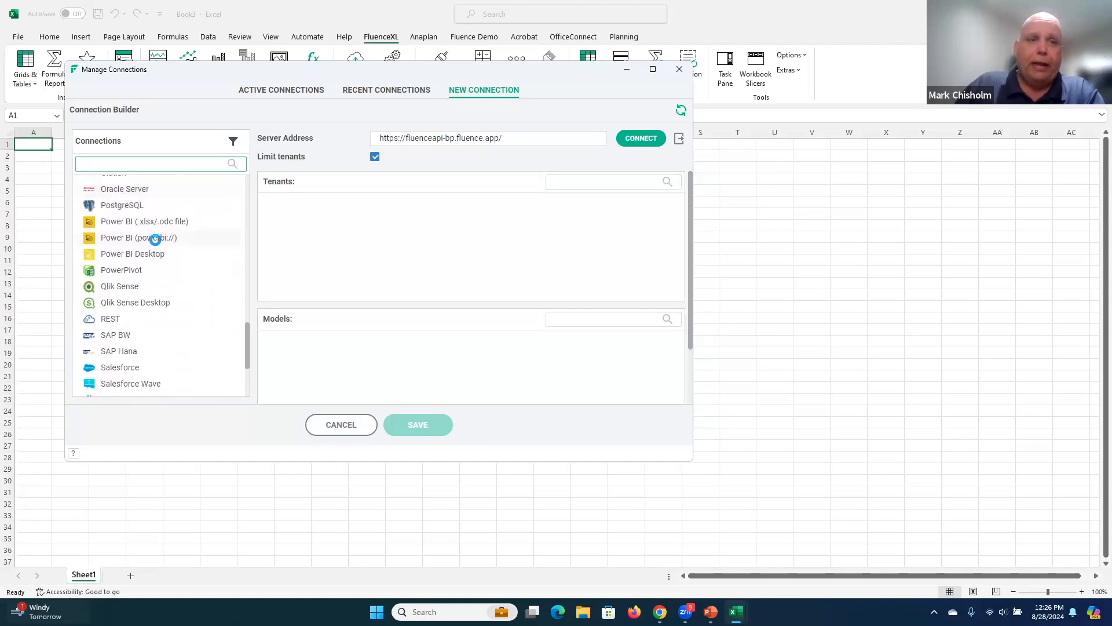
scroll(155, 240, up, 5)
scroll(153, 241, up, 8)
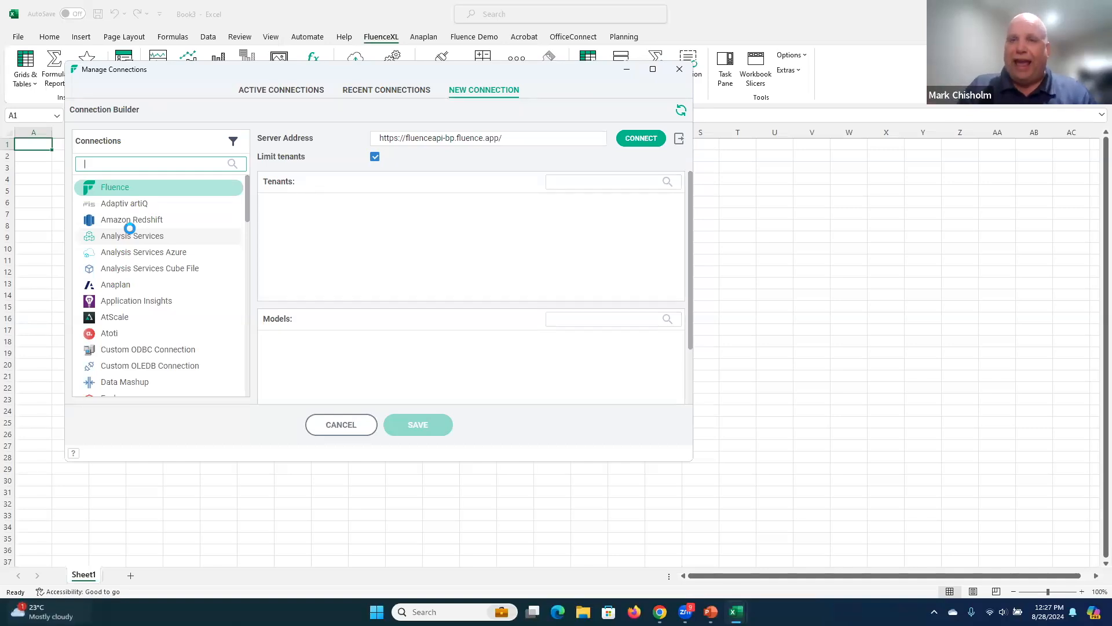
Step: Connect to the recent Accelytics WS4 Anaplan Fluence connection, entering the account password, and accept the active connection
click(377, 93)
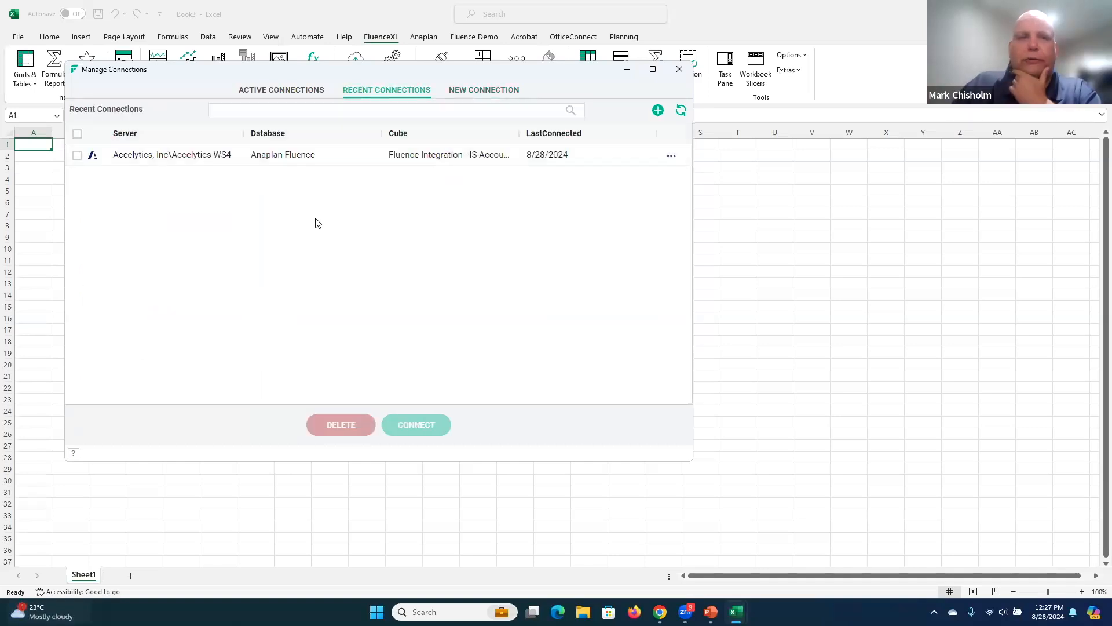
click(199, 160)
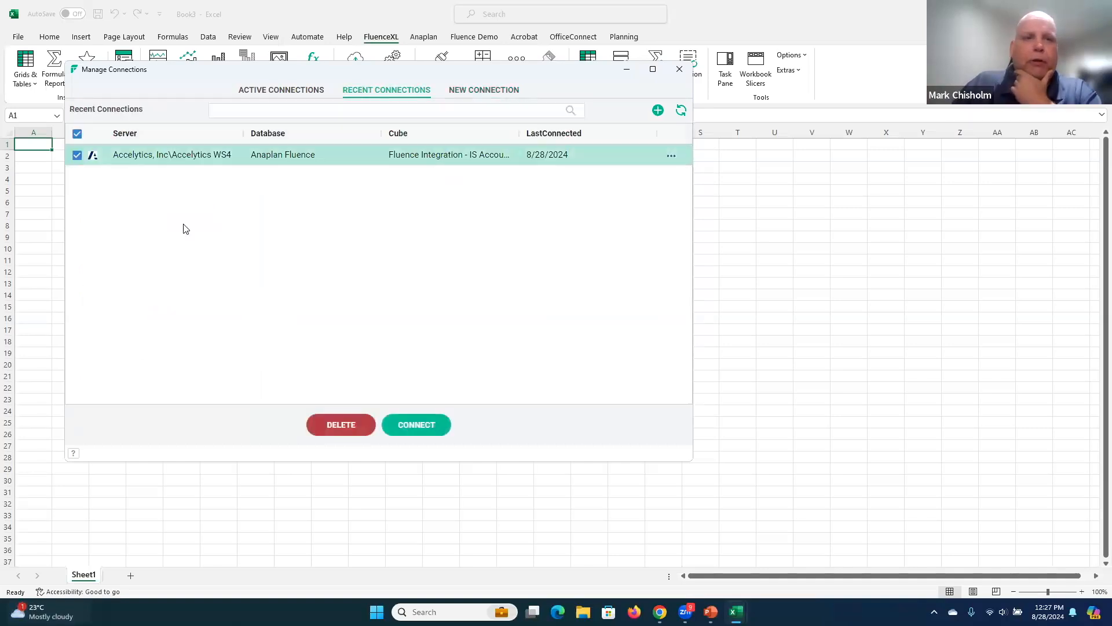
click(419, 426)
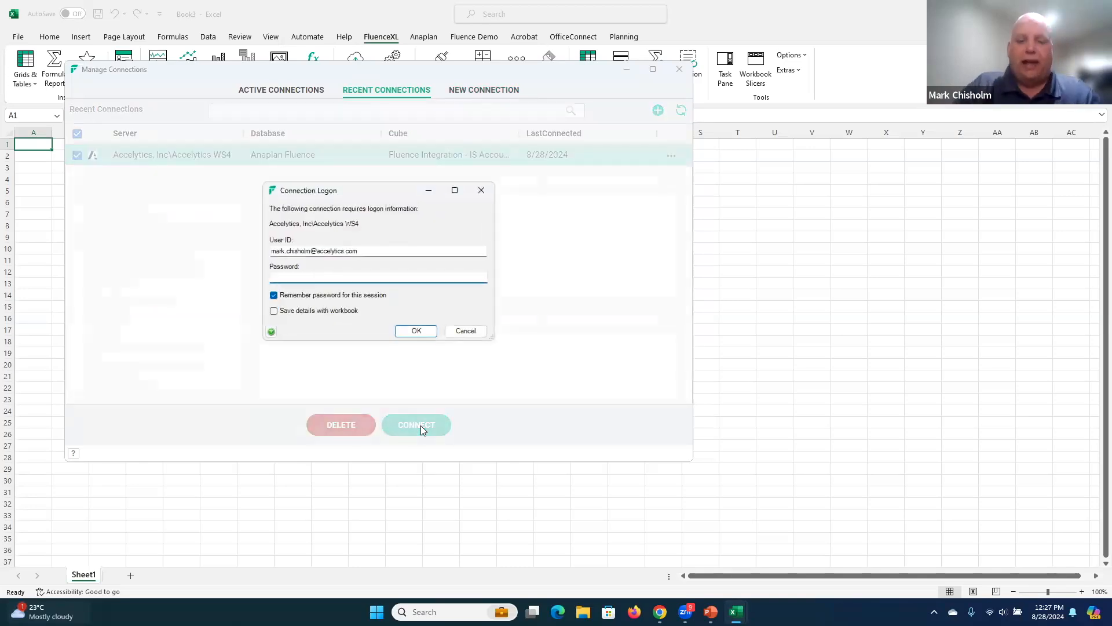
text(**********)
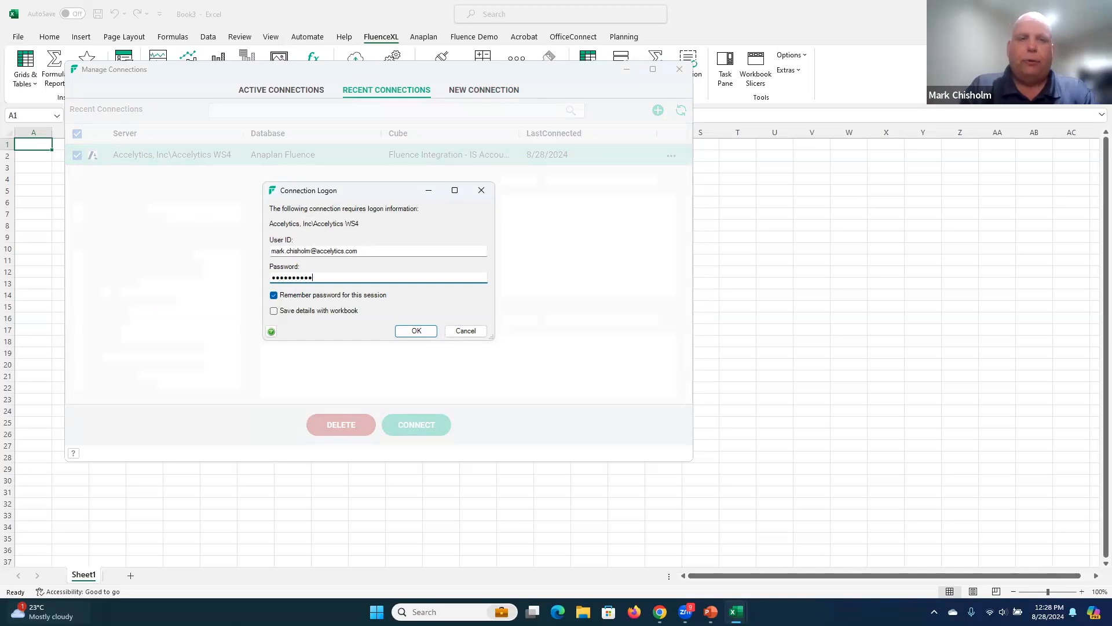
key(Return)
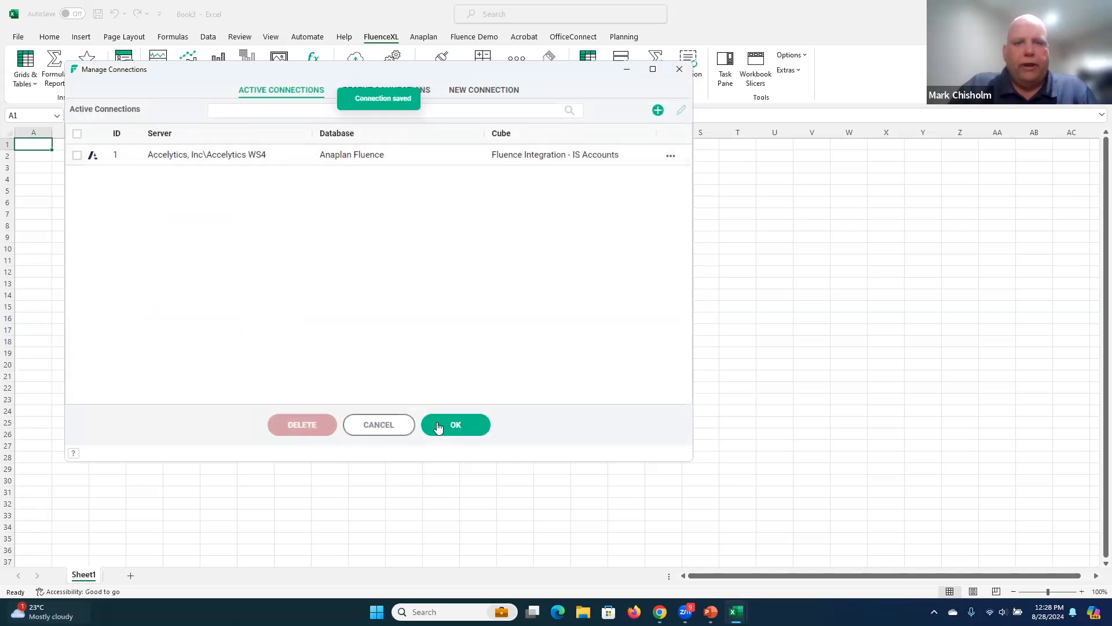
click(454, 425)
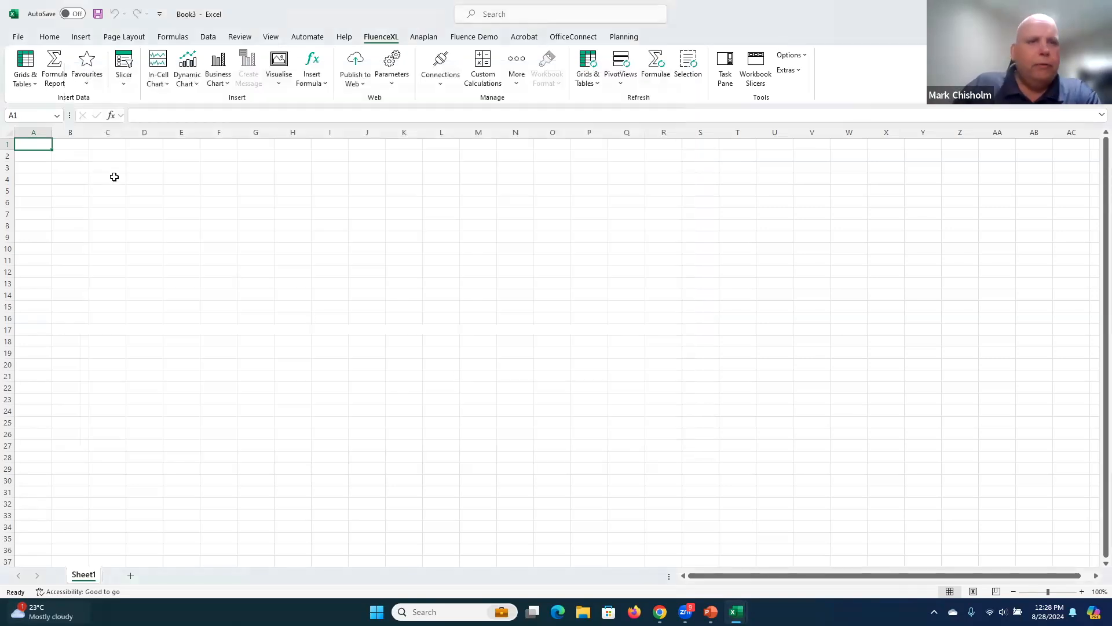
Step: Start a new grid report at cell C5 based on the Fluence Integration - IS Accounts module
click(116, 191)
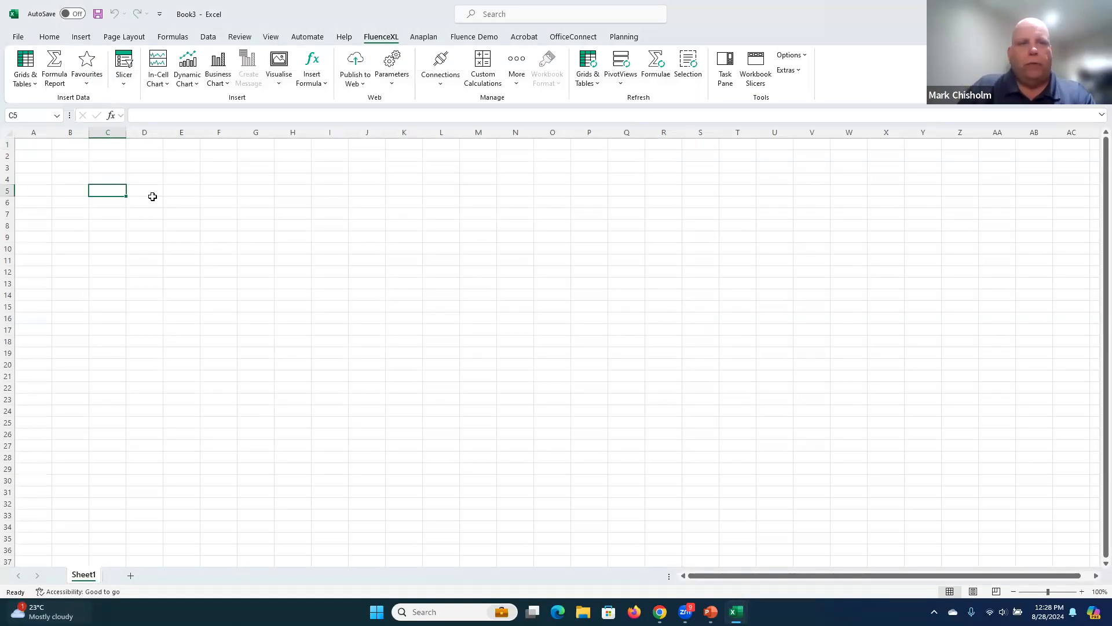
click(33, 74)
click(58, 114)
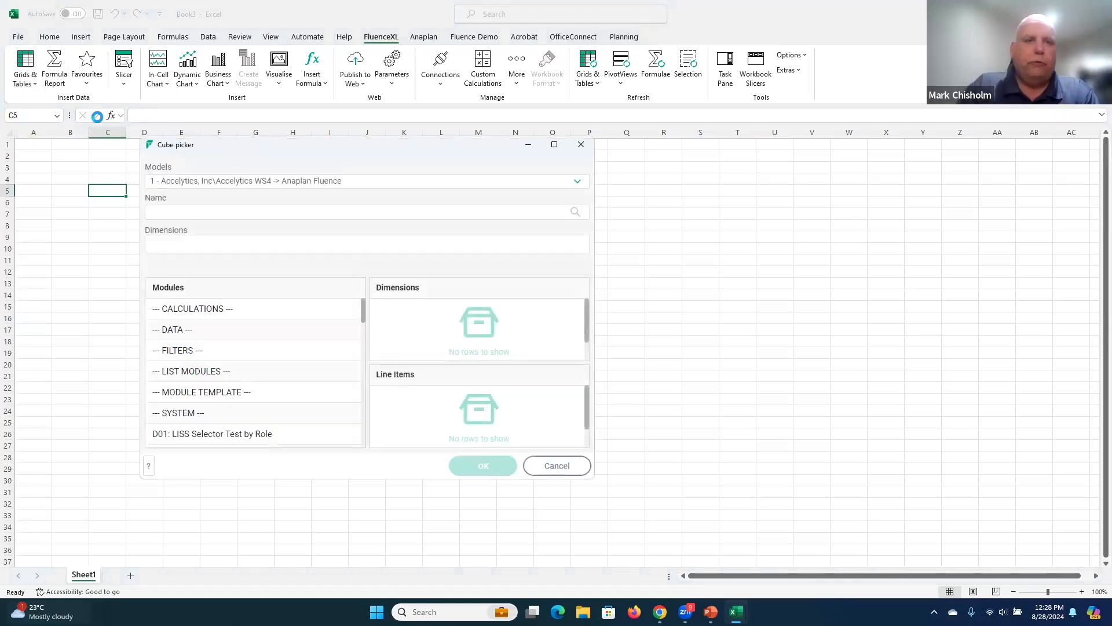
scroll(238, 348, down, 2)
scroll(238, 348, down, 5)
scroll(259, 343, down, 5)
click(263, 365)
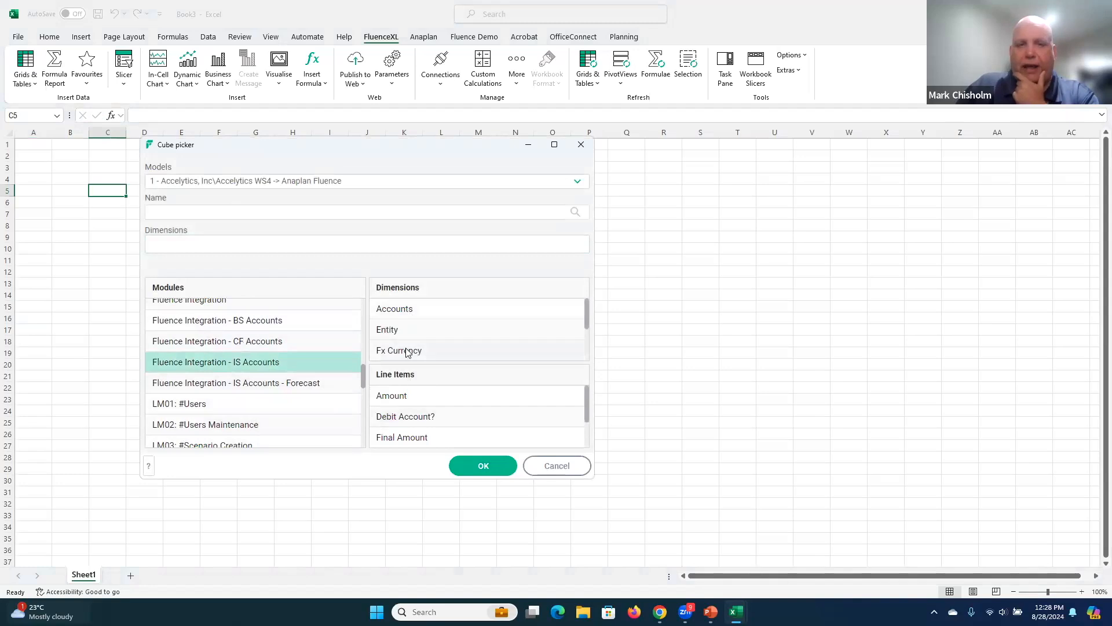
click(481, 467)
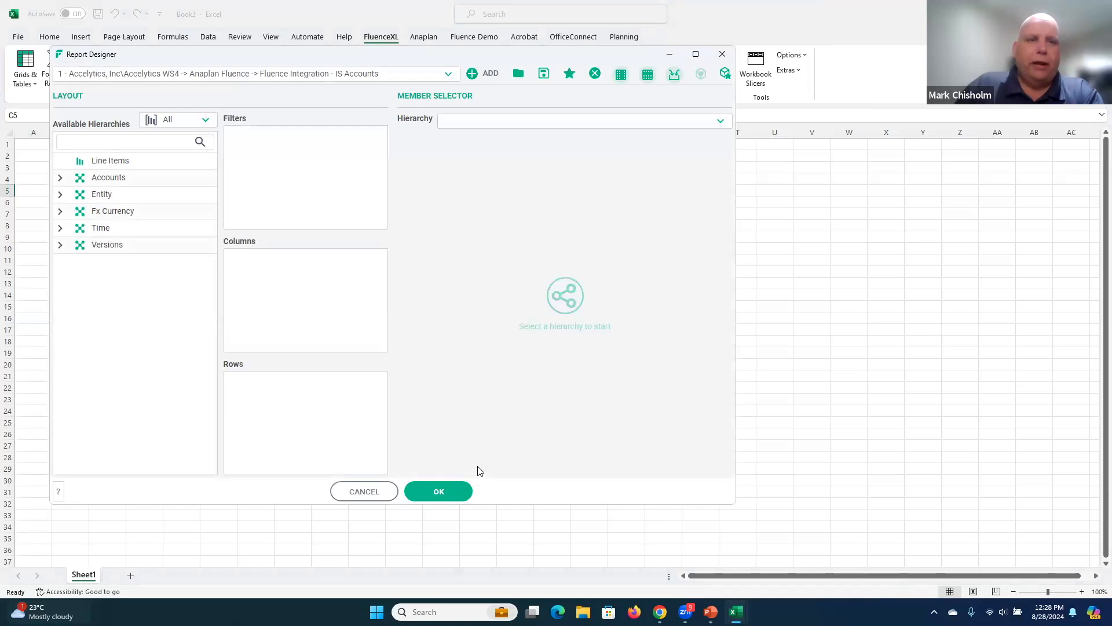
Step: Lay out the report with Line Items, Entity, Fx Currency and Versions as filters, Time in columns and Accounts in rows
drag(110, 162, 282, 153)
drag(117, 180, 259, 392)
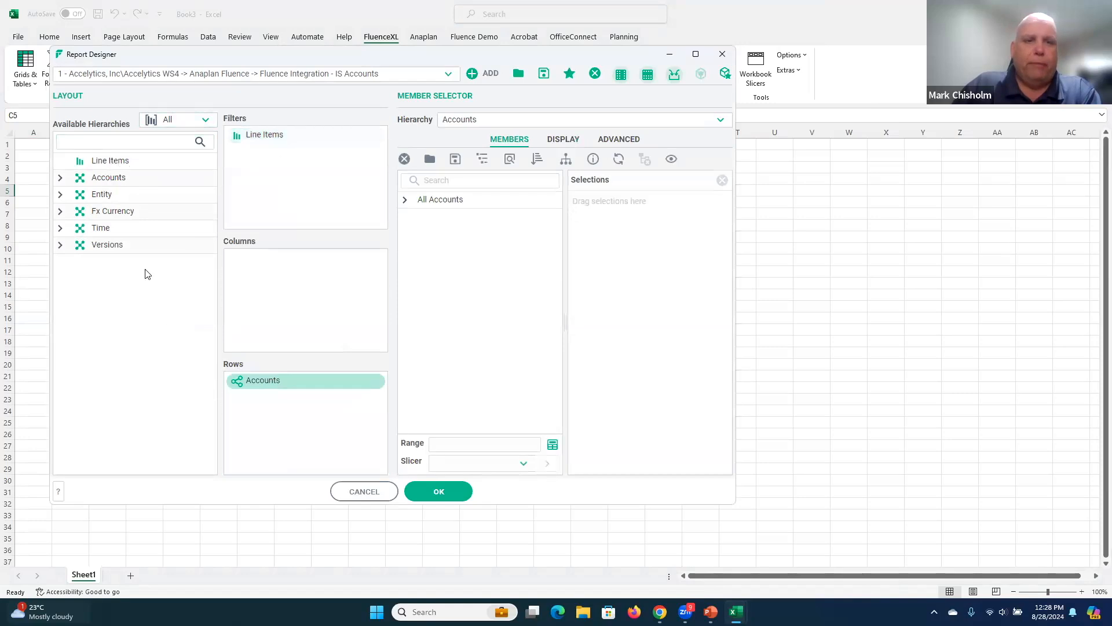
drag(105, 195, 269, 169)
drag(105, 212, 273, 186)
drag(99, 234, 266, 278)
drag(99, 249, 296, 208)
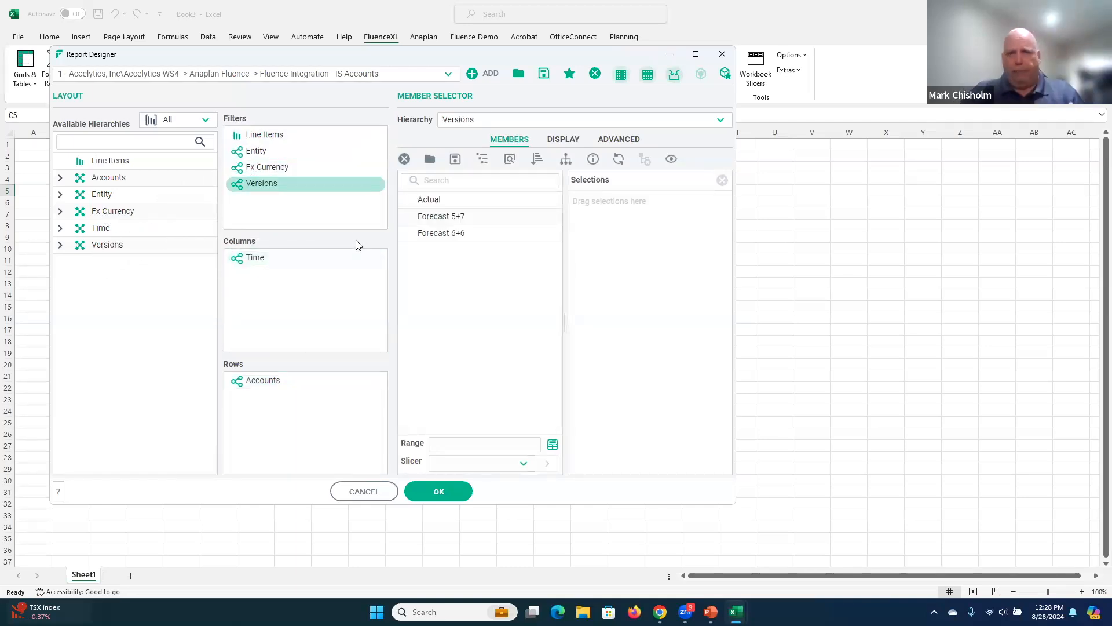
Step: Set the Line Items filter to Amount and the Entity filter to Total_Group
click(256, 133)
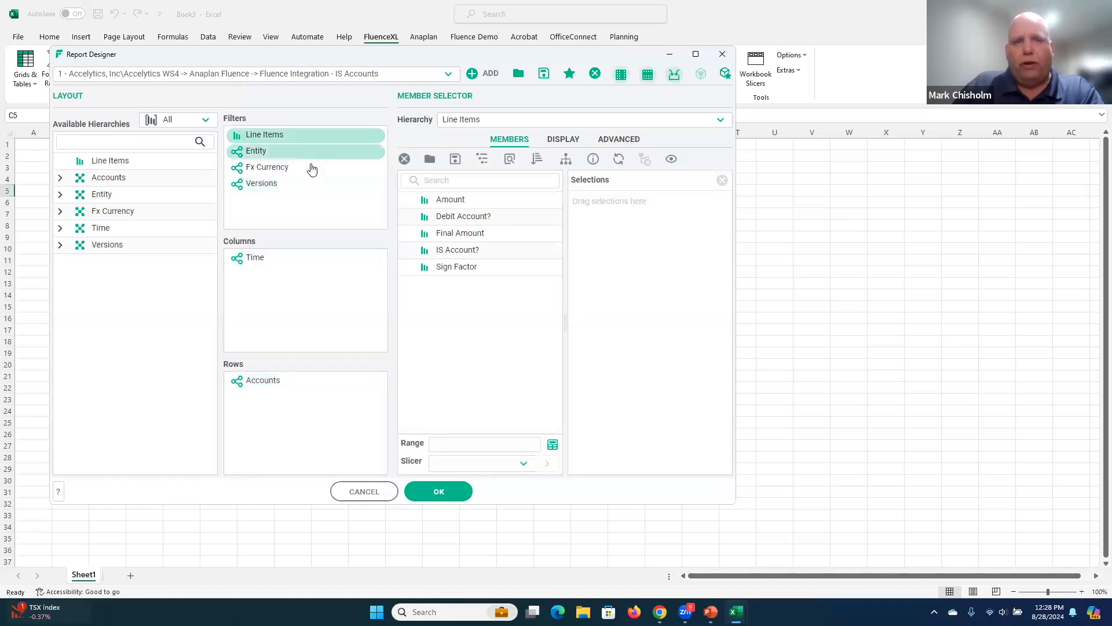
drag(451, 204, 599, 224)
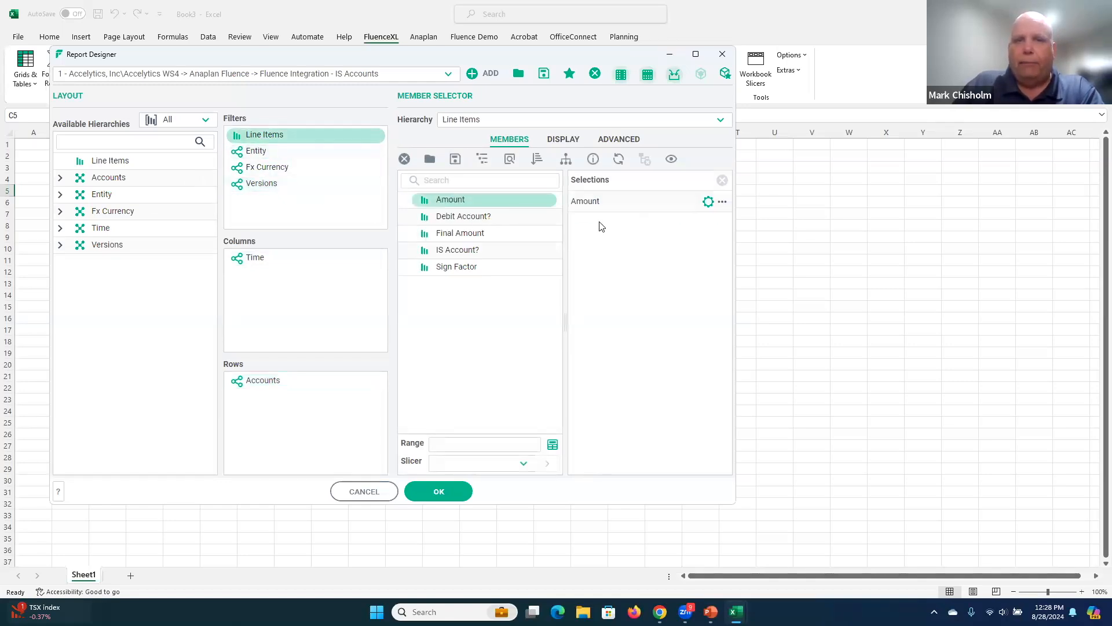
click(271, 152)
click(404, 201)
click(419, 234)
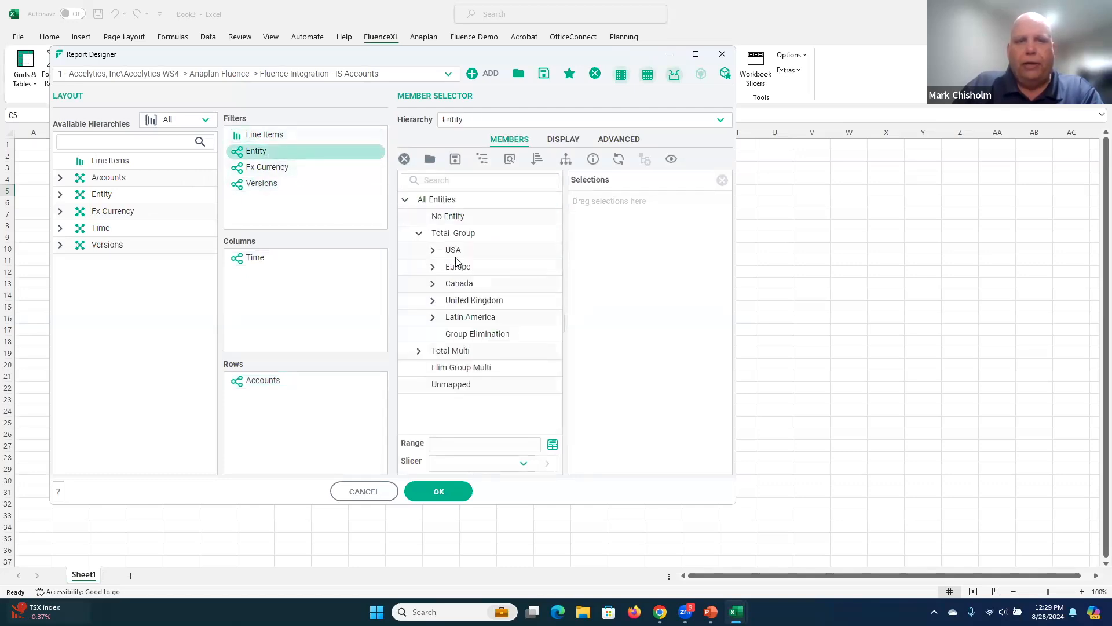
drag(455, 234, 600, 229)
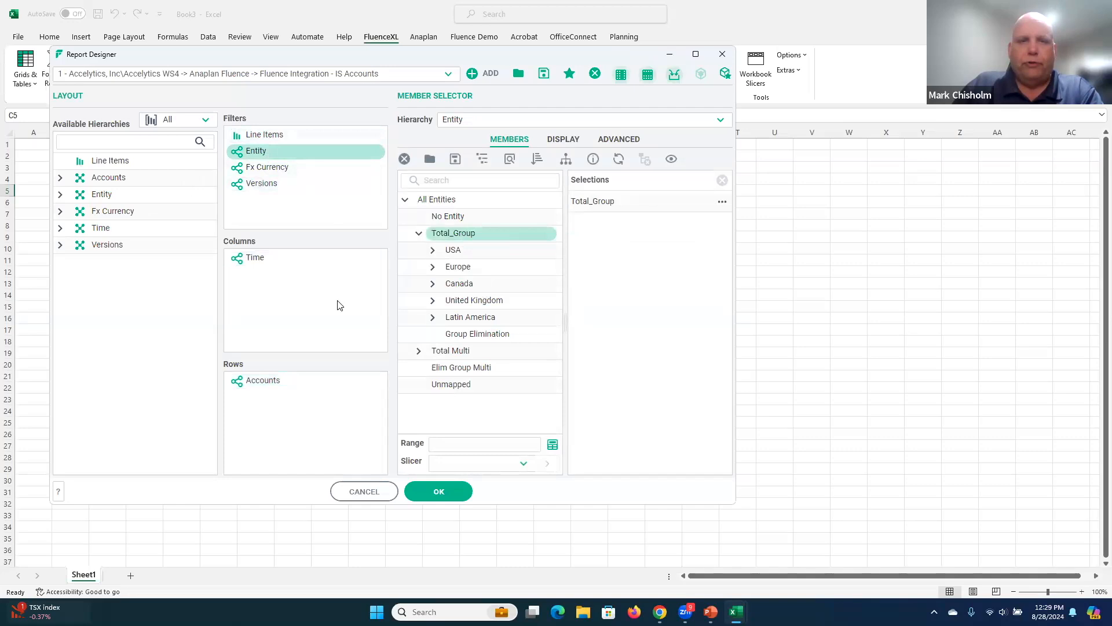
Step: Select FY24 for the Time columns and Net Income for the Accounts rows, and insert the grid into the sheet
click(269, 258)
drag(431, 203, 616, 226)
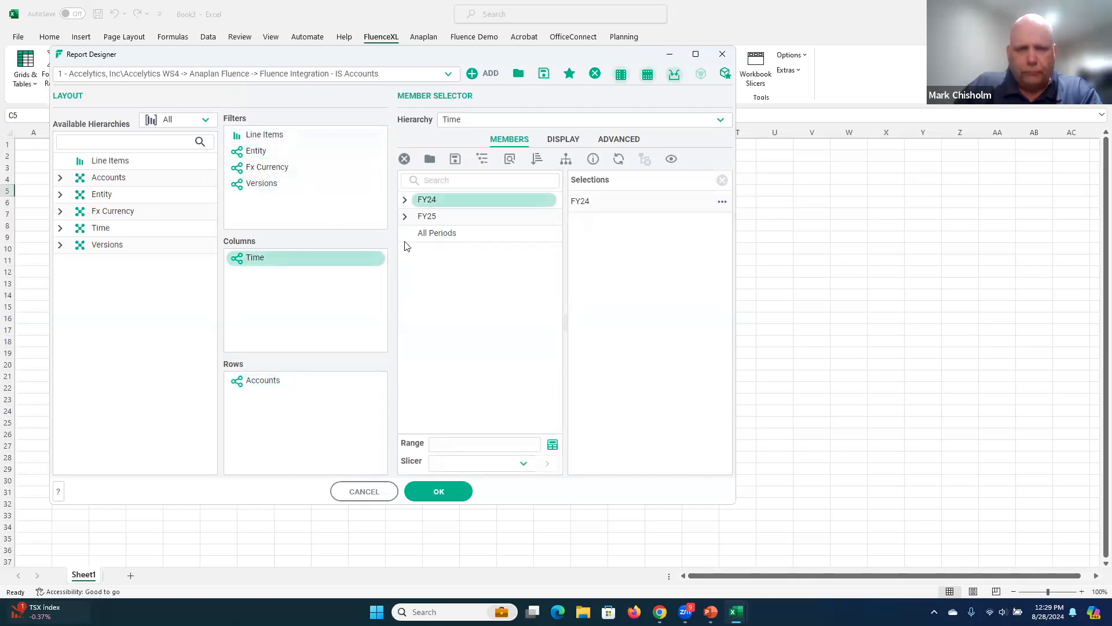
click(268, 381)
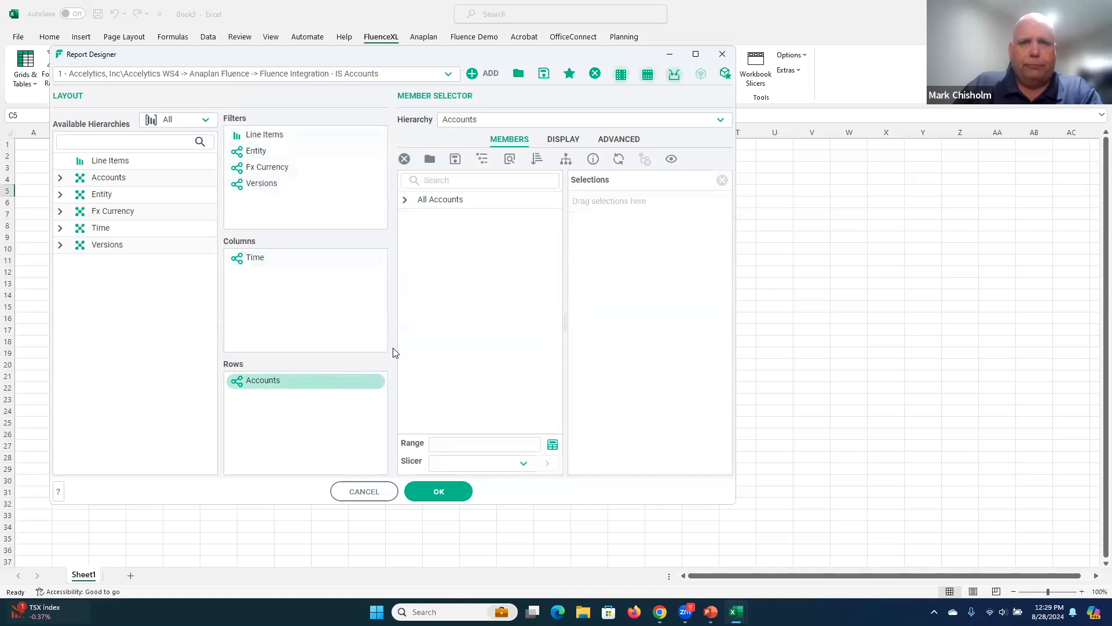
click(405, 200)
click(417, 219)
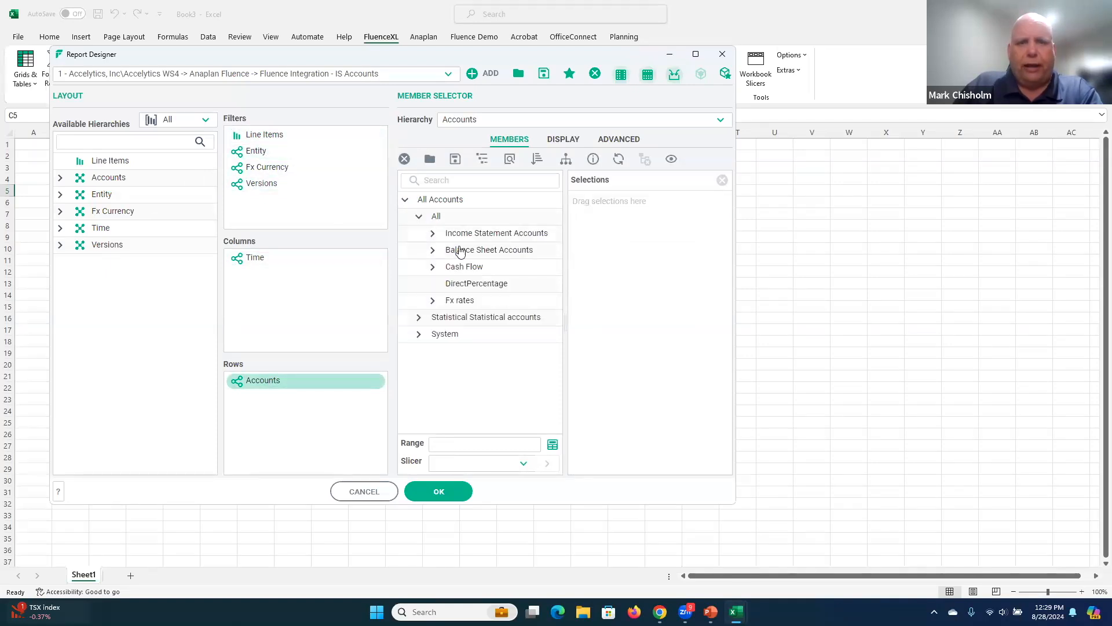
click(432, 234)
drag(479, 253, 608, 231)
click(434, 497)
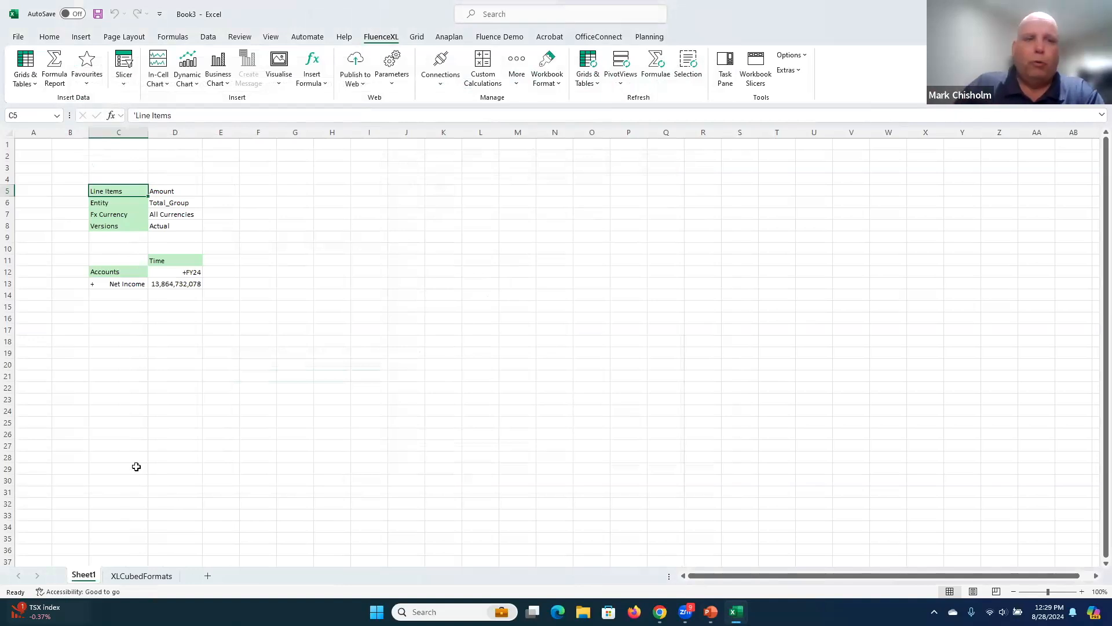
Step: Expand the FY24 column into its quarters and the Net Income row into its child accounts
click(184, 280)
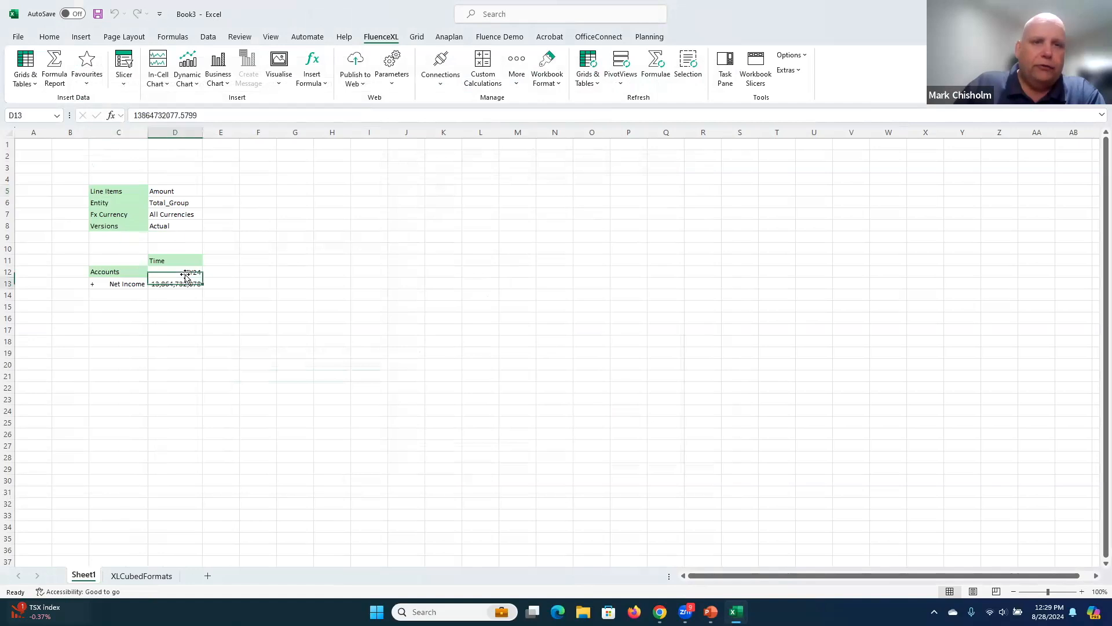
double_click(186, 272)
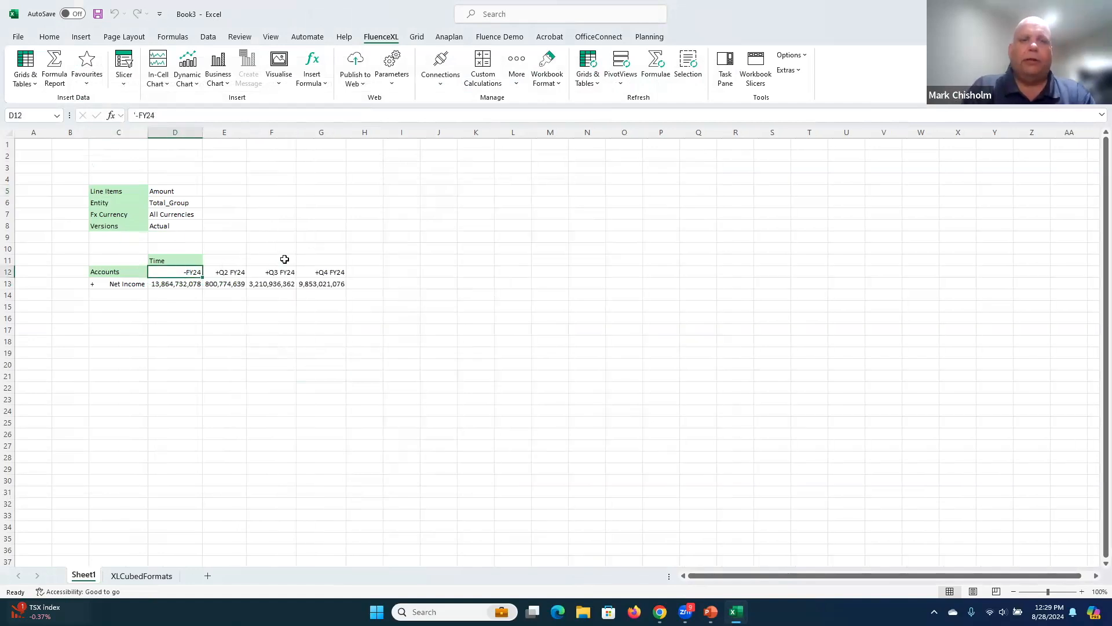
double_click(121, 283)
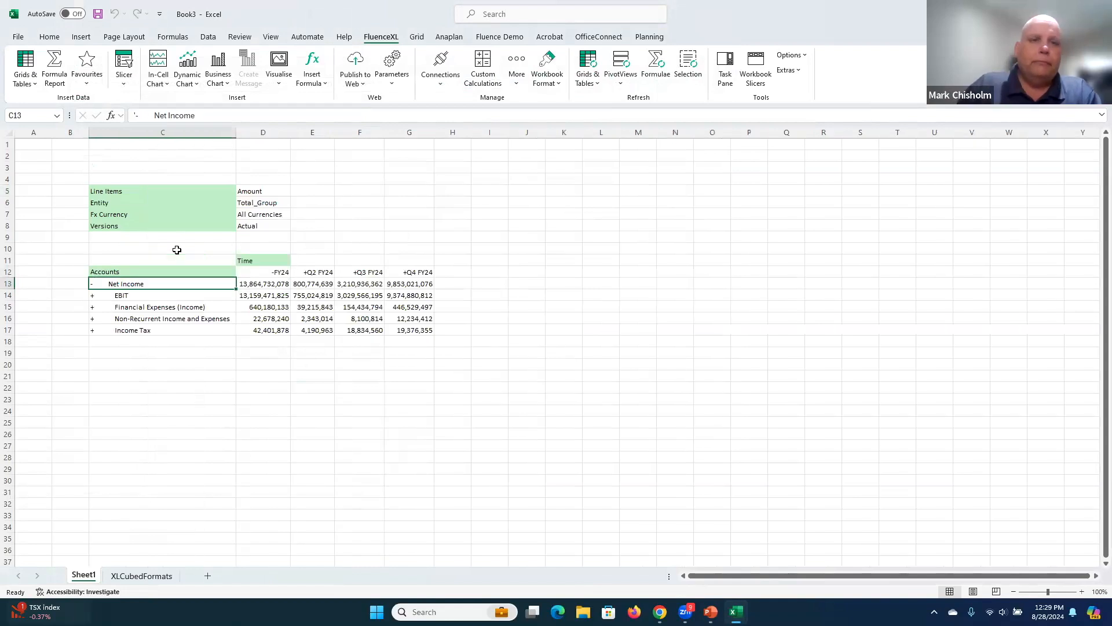
Step: Expand EBIT, Operating Income and Financial Expenses (Income) in the Accounts rows into their child accounts
double_click(128, 297)
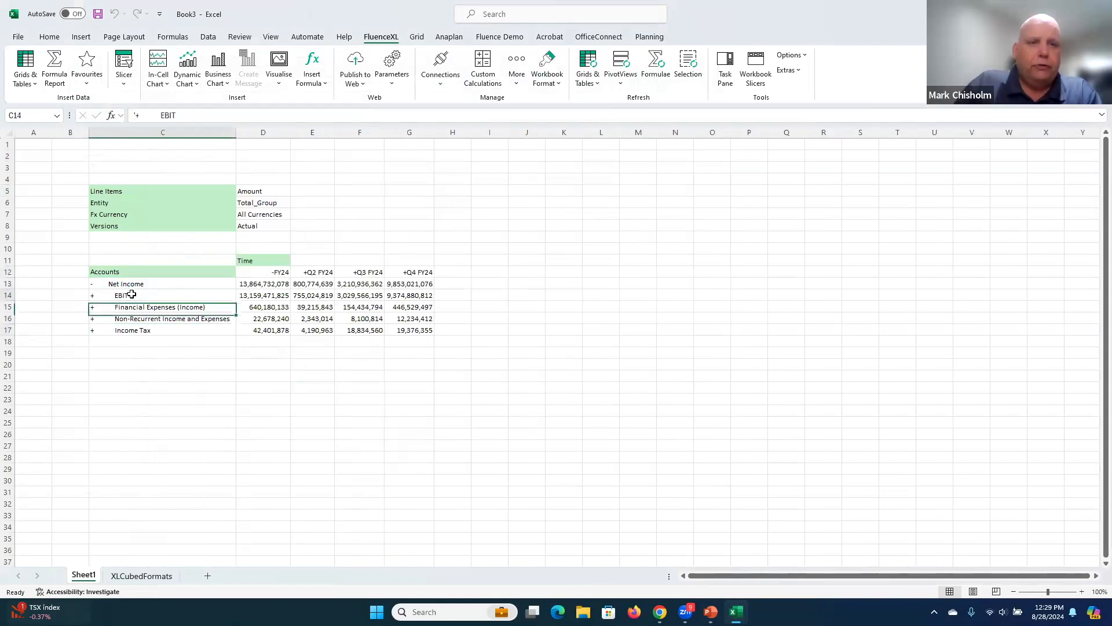
double_click(142, 307)
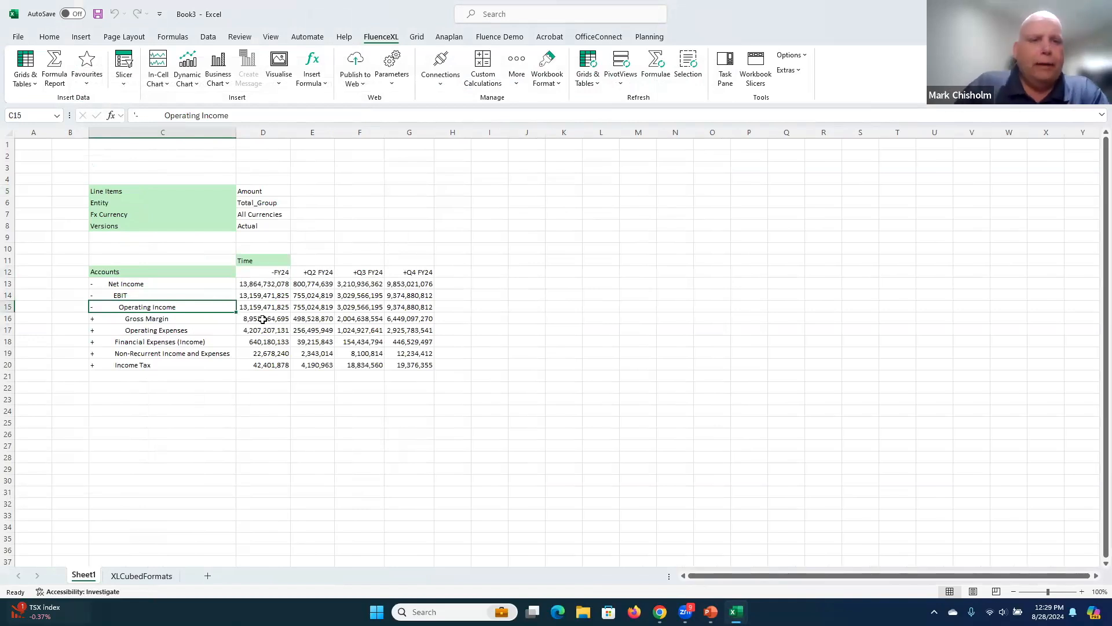
double_click(135, 343)
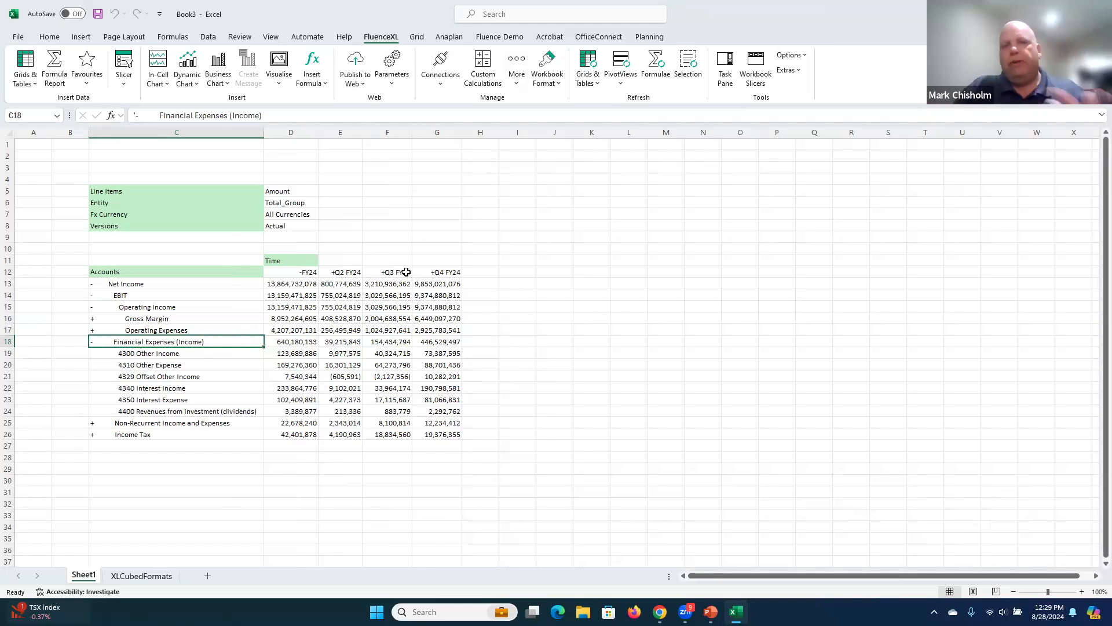
Step: Move Entity from the filters to the columns above Time, and expand Total_Group into its child entities
double_click(281, 284)
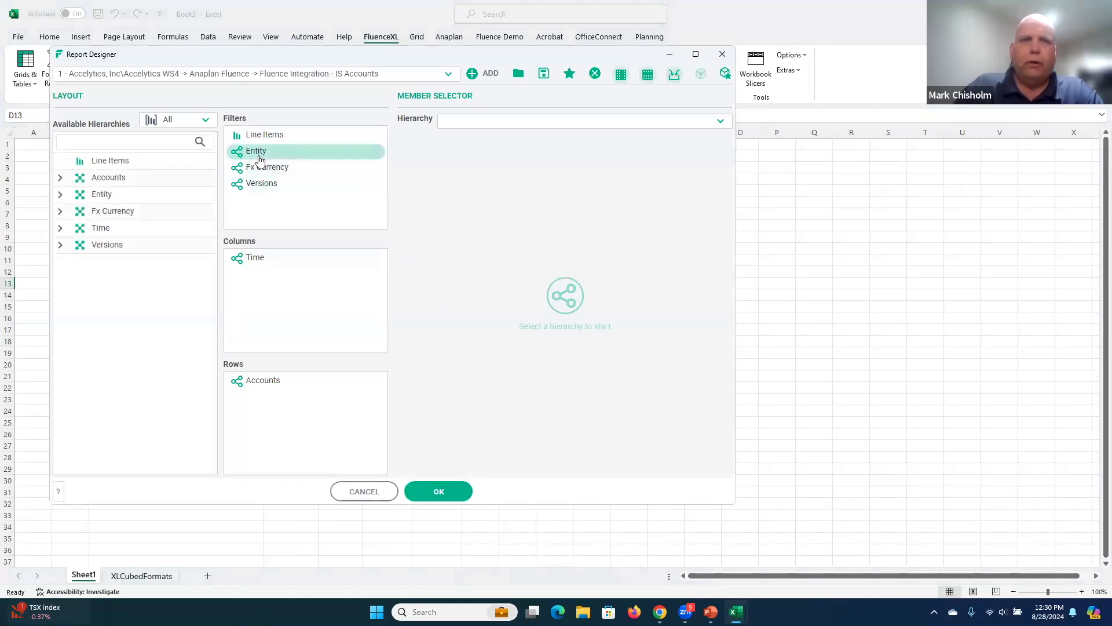
drag(259, 161, 262, 270)
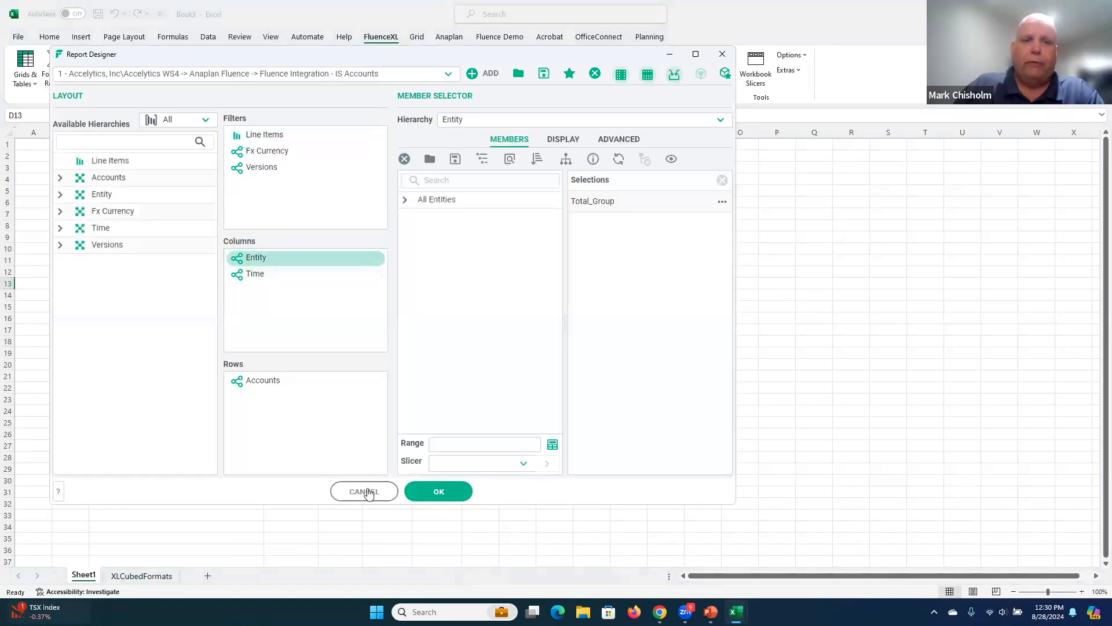
click(438, 491)
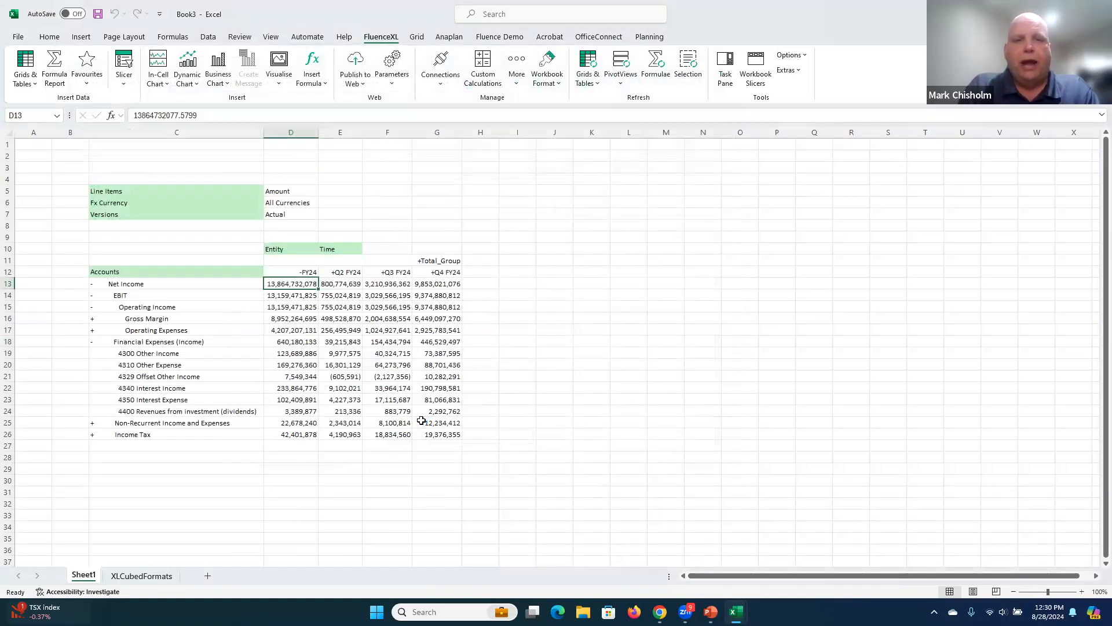
click(435, 260)
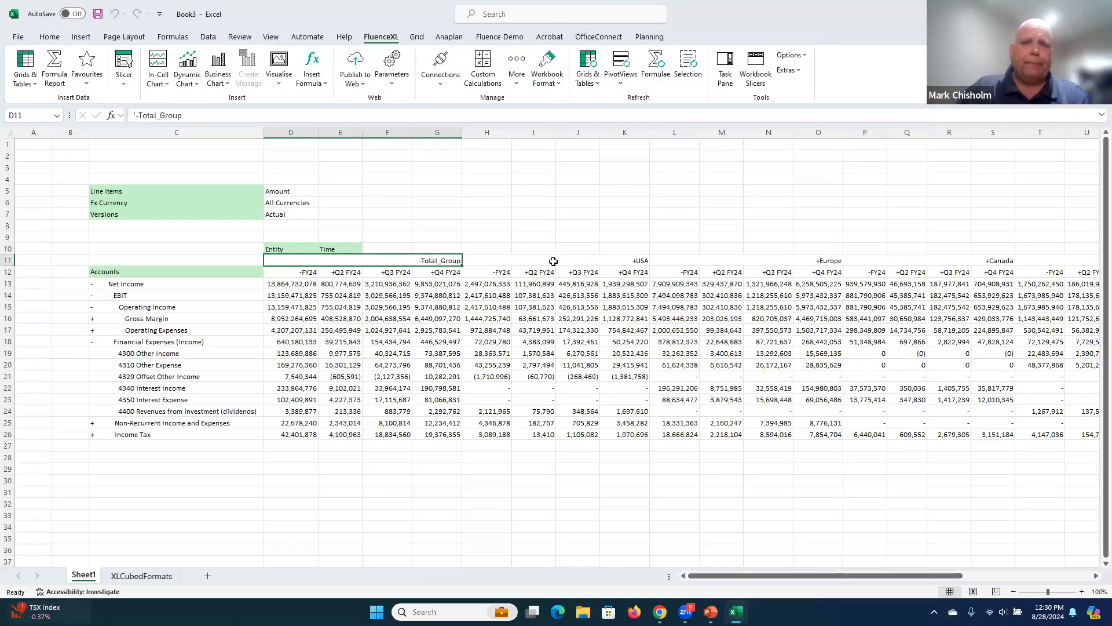
Step: Move Entity from the columns back to the filters, placing it below Versions, and update the grid
key(ctrl+Down)
click(303, 286)
key(ctrl+Down)
double_click(303, 287)
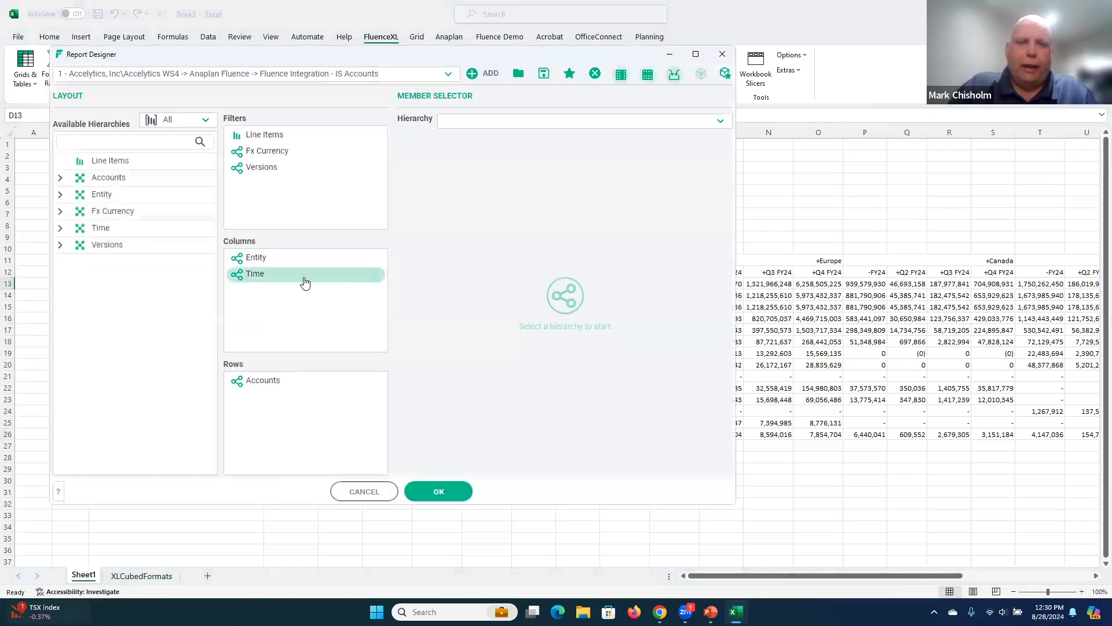
drag(273, 259, 301, 191)
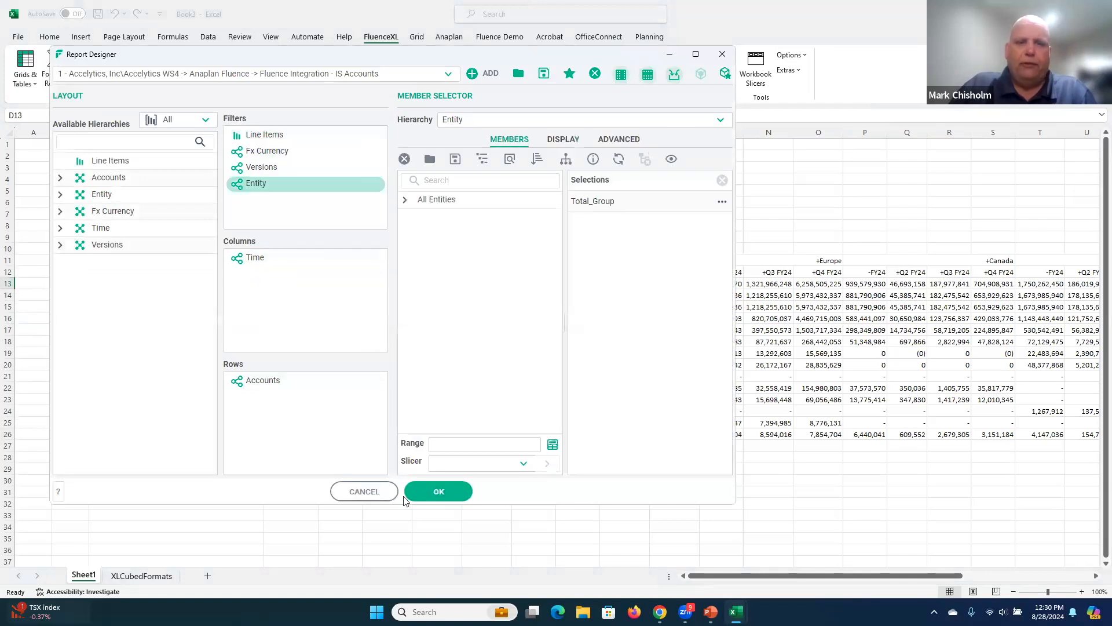
click(439, 491)
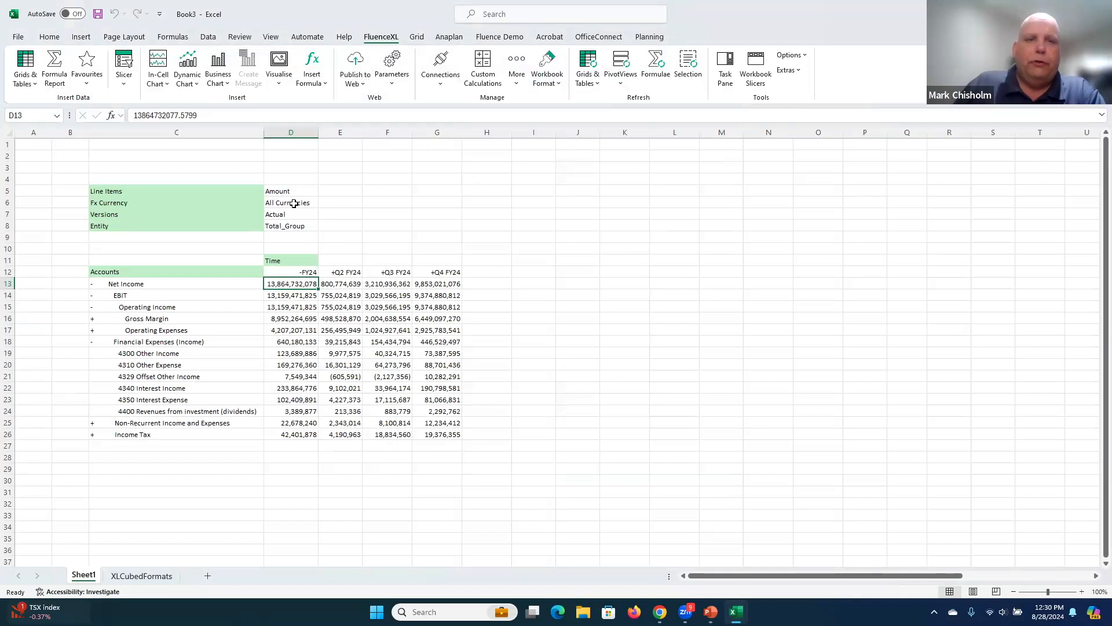
Step: Add a slicer to the grid's Entity filter, clearing its existing member selections
click(302, 226)
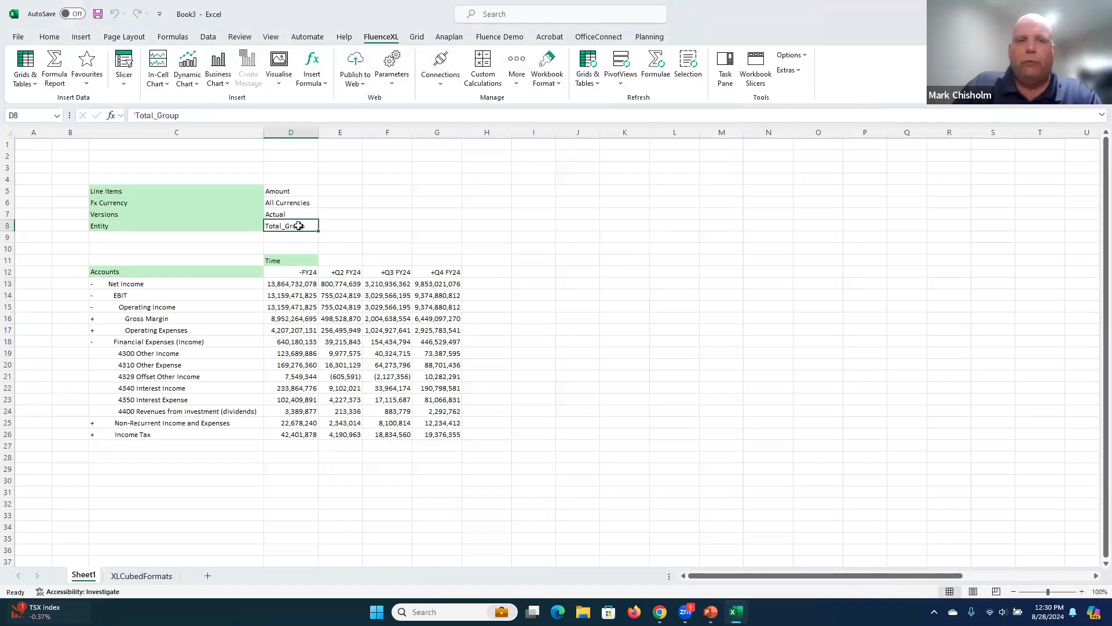
right_click(298, 226)
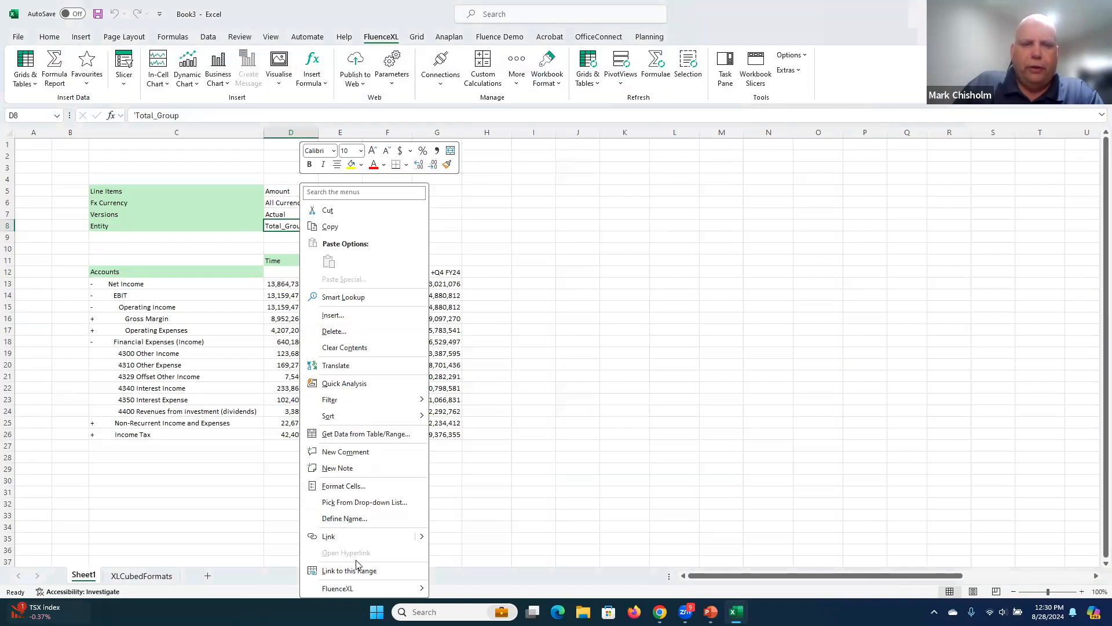
mouse_move(364, 595)
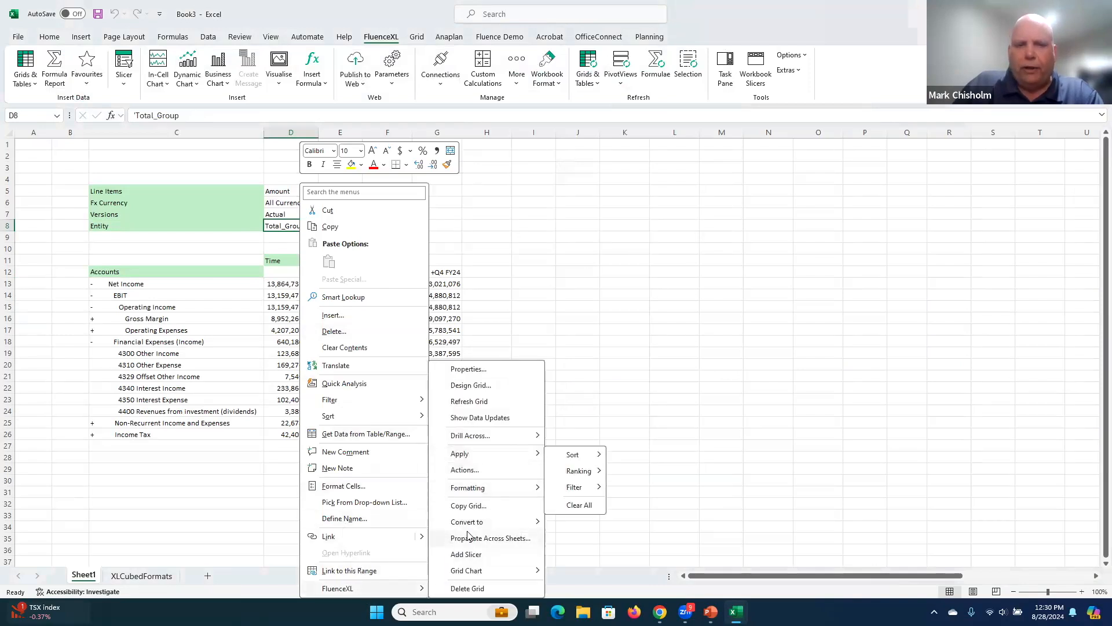
click(466, 556)
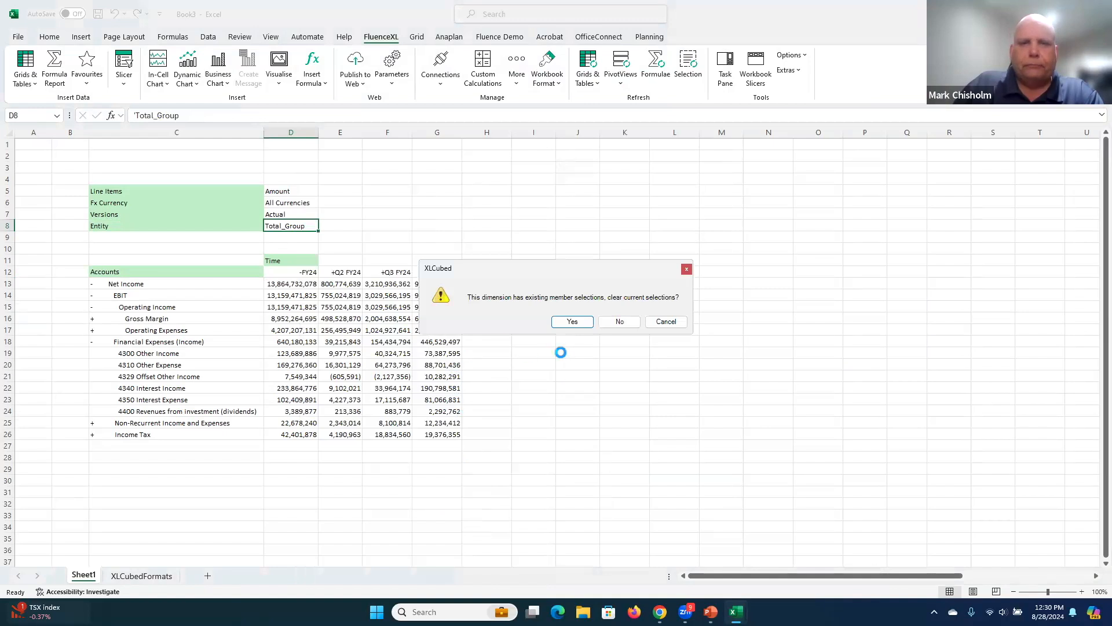
click(572, 320)
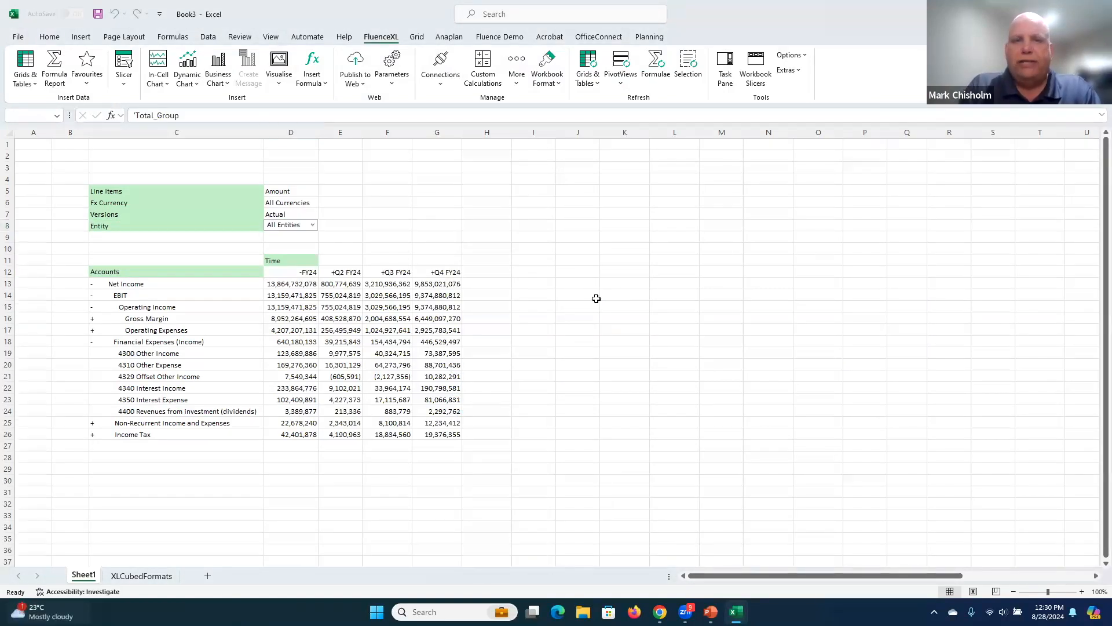
Step: Add a slicer to the grid's Fx Currency filter
click(295, 203)
right_click(295, 203)
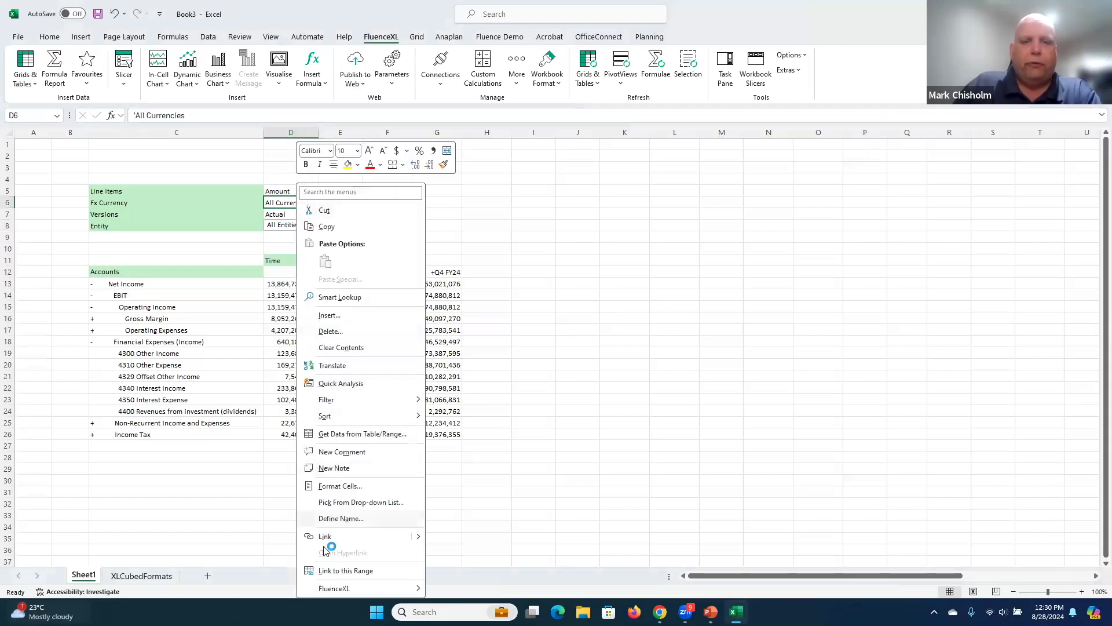
mouse_move(374, 591)
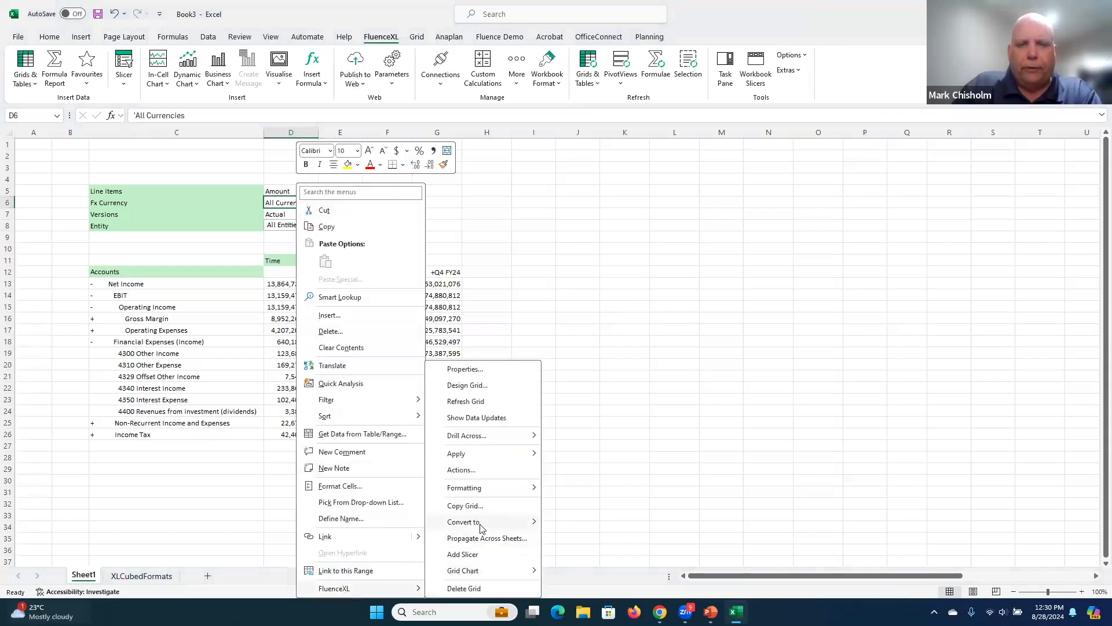
click(470, 555)
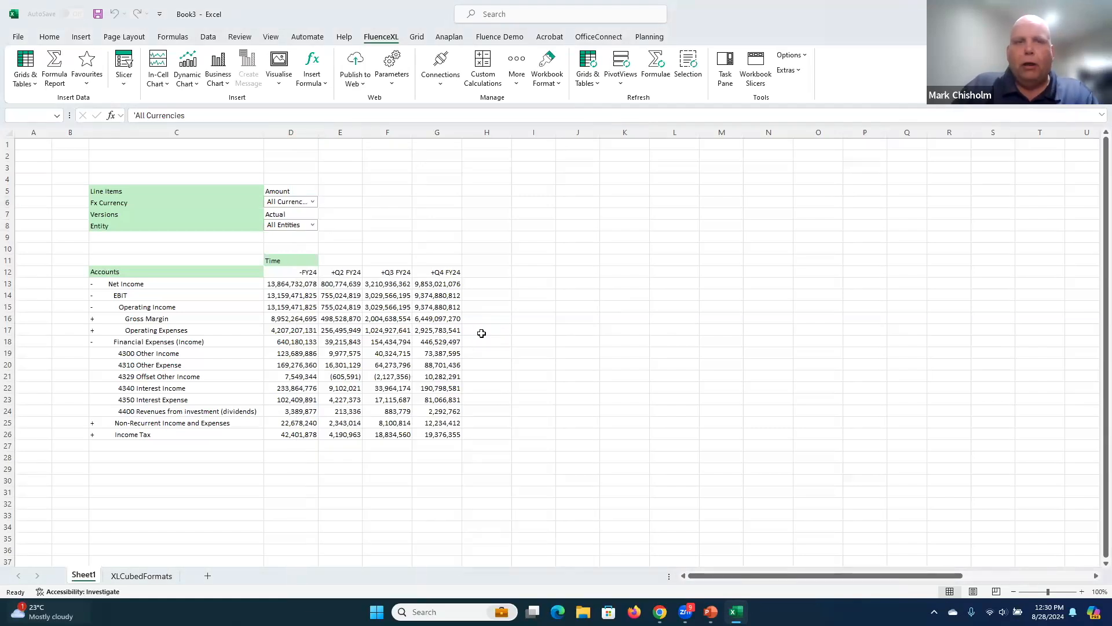
Step: Set the Entity slicer to USA under Total_Group and the Fx Currency slicer to EUR
click(311, 226)
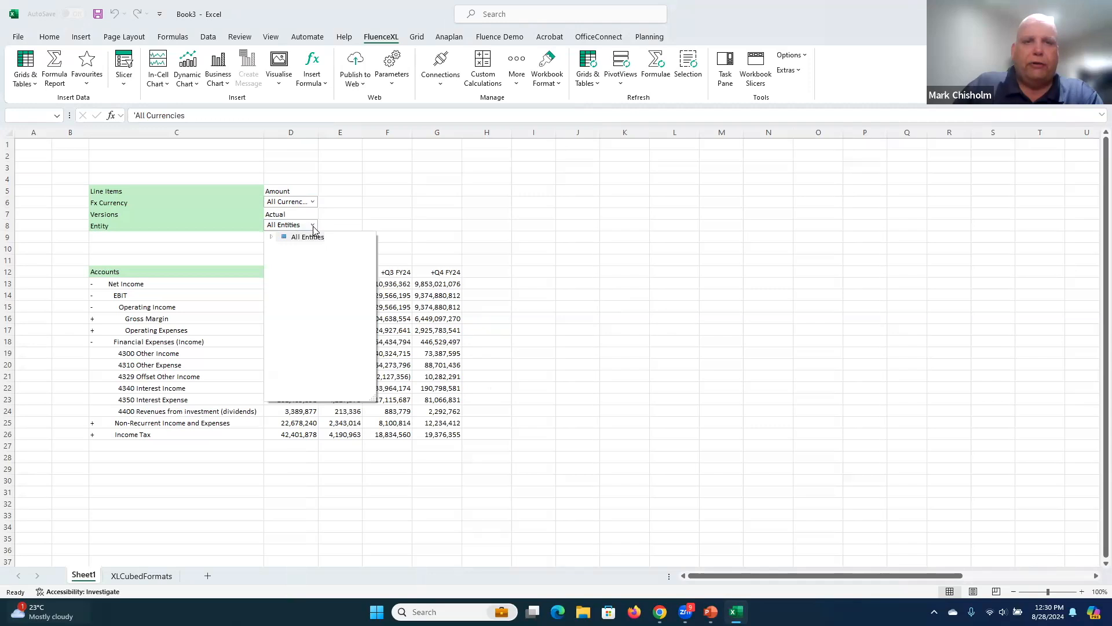
click(282, 256)
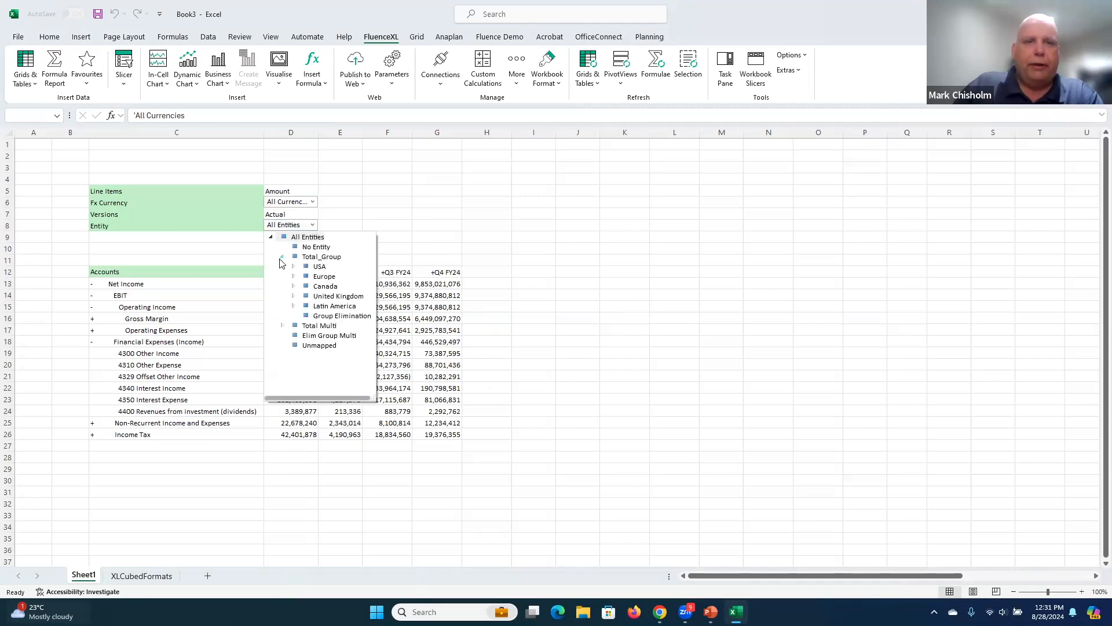
click(319, 267)
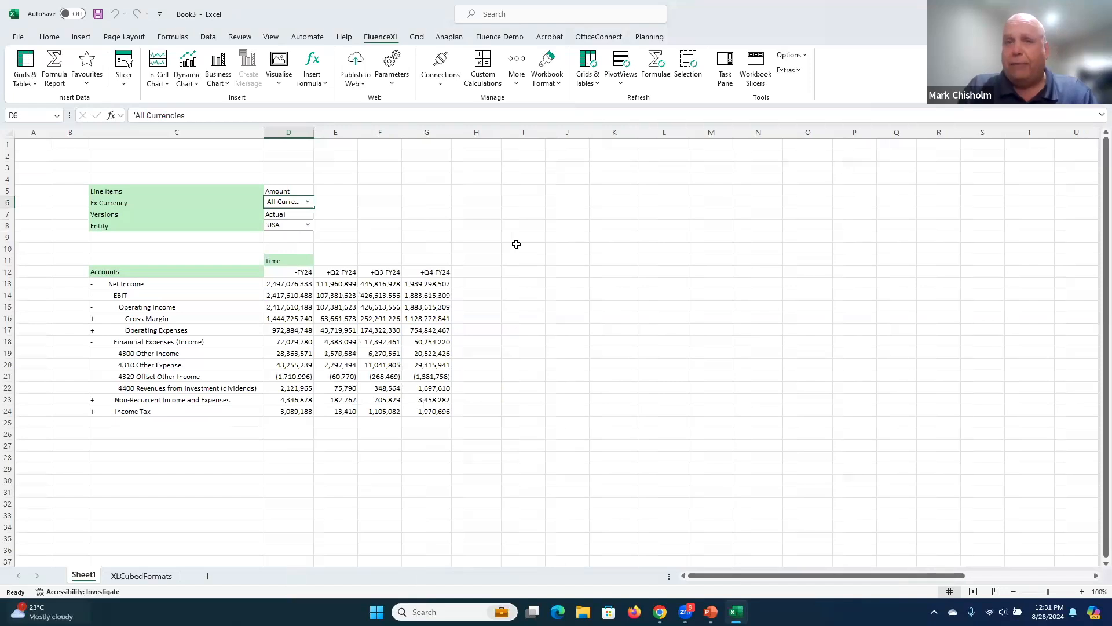
click(309, 203)
click(271, 214)
click(282, 223)
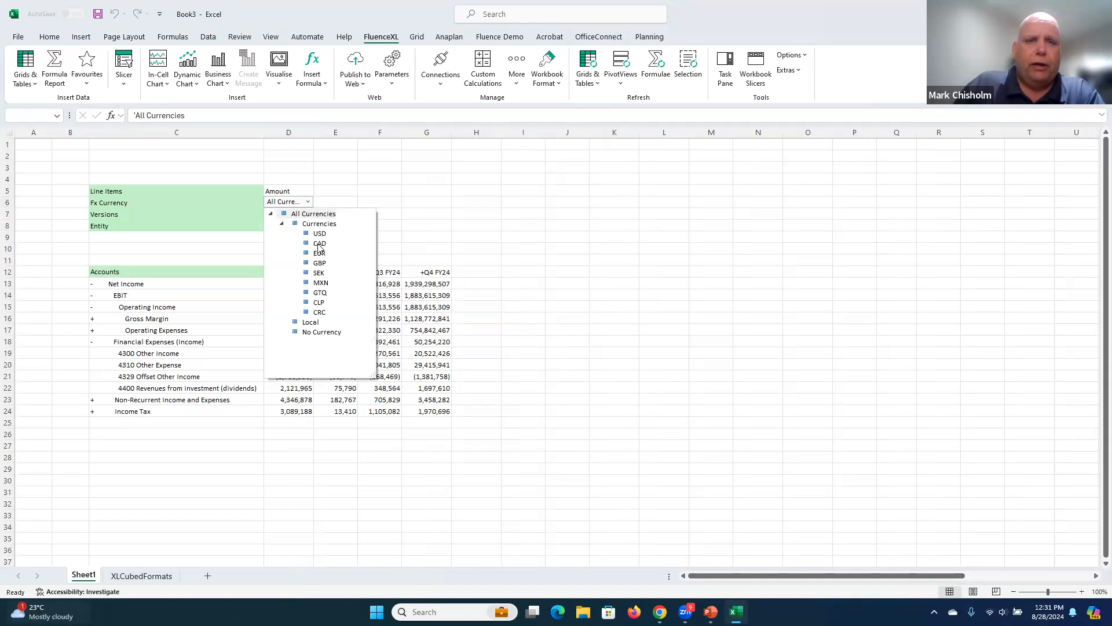
click(319, 253)
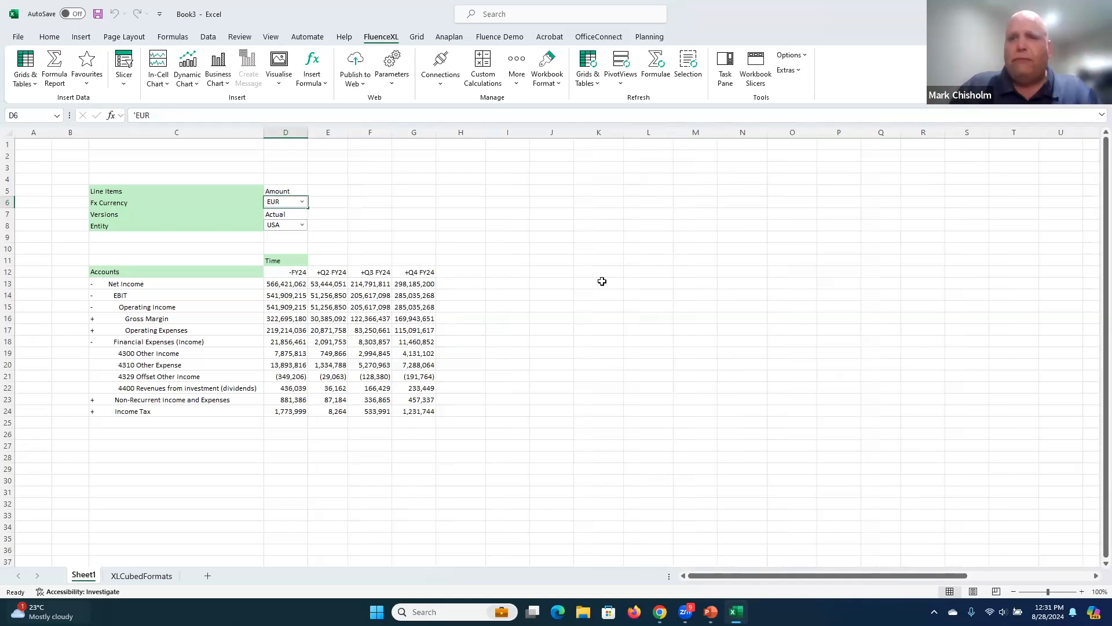
Step: Format the whole hierarchy level of the Gross Margin row with a bold font and a light blue fill
click(196, 319)
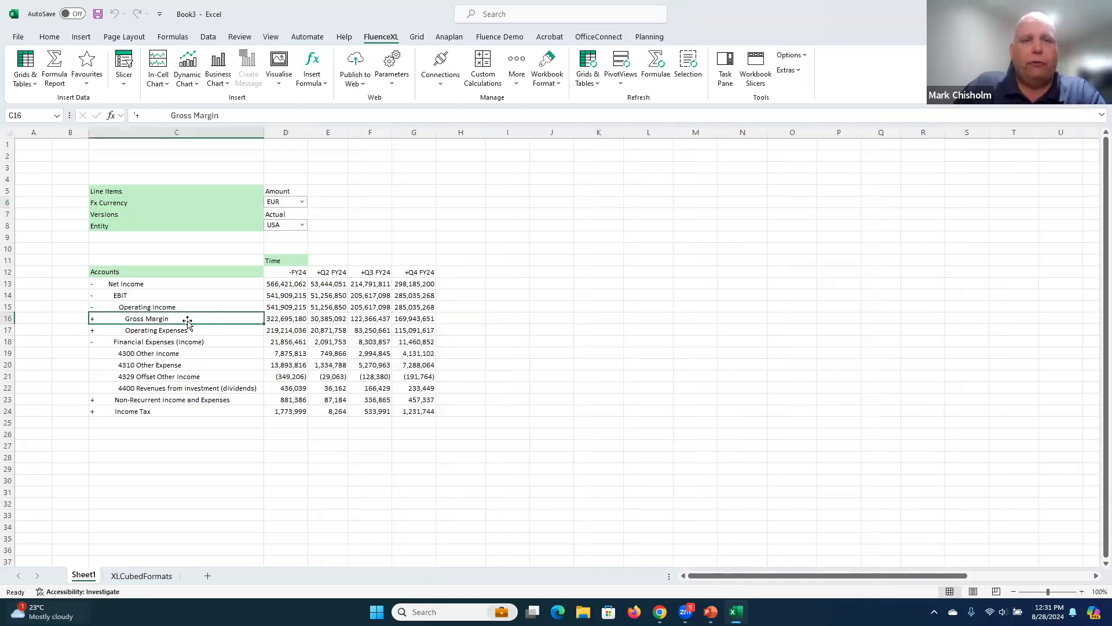
right_click(190, 320)
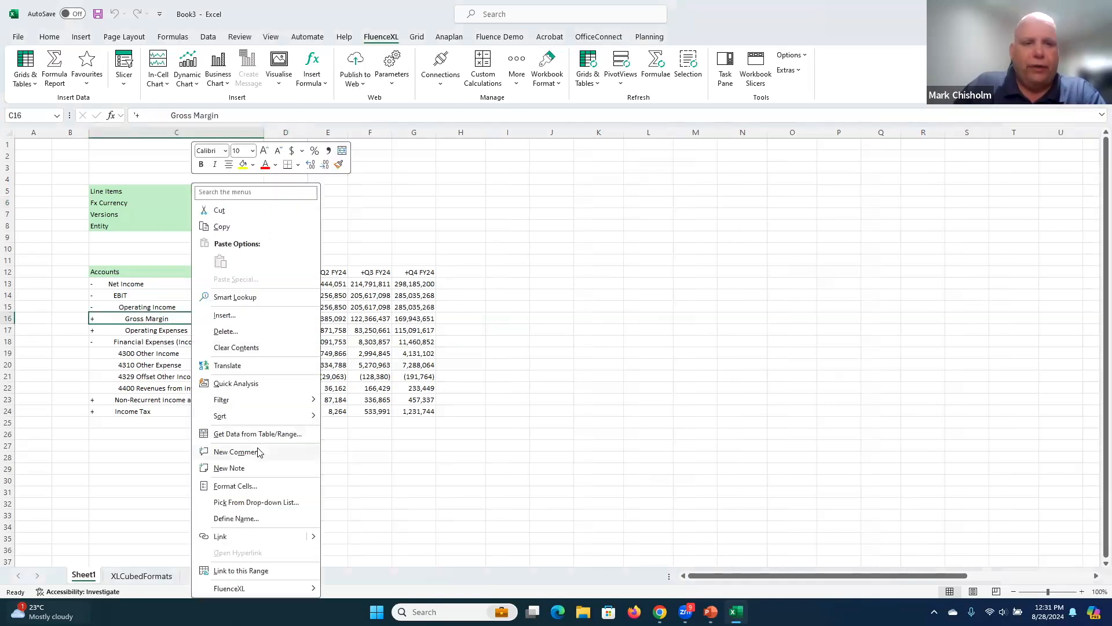
mouse_move(249, 588)
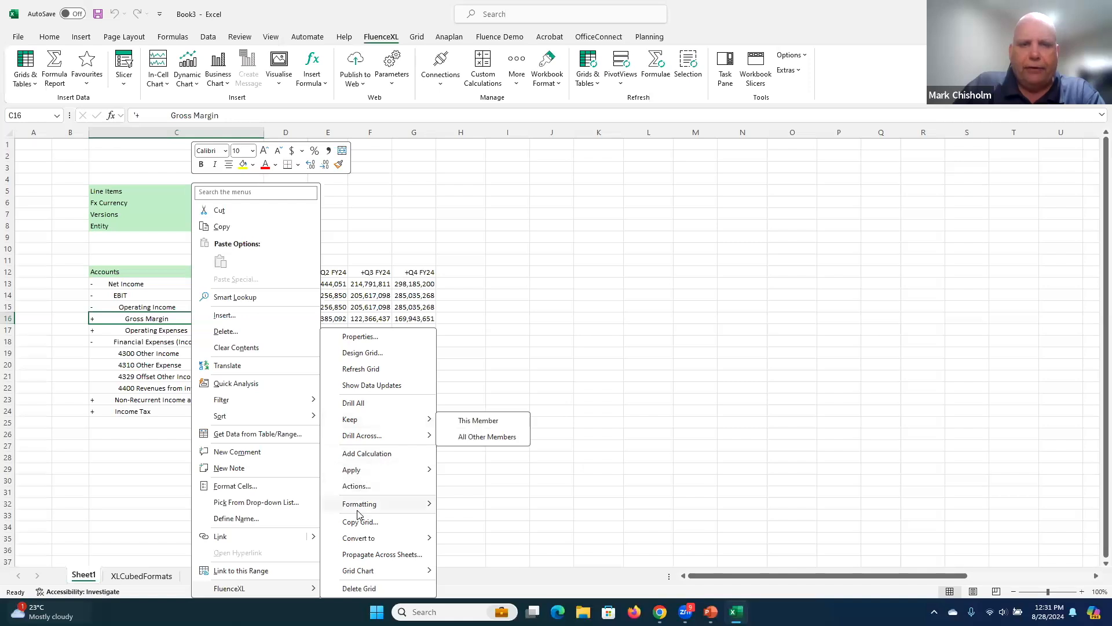
mouse_move(376, 504)
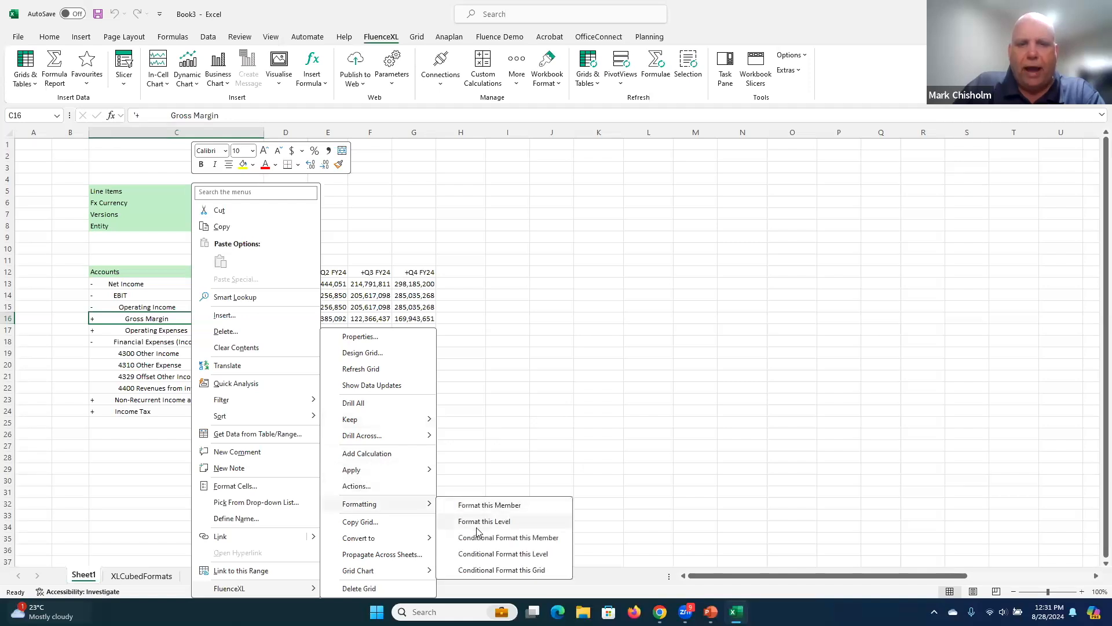
click(478, 523)
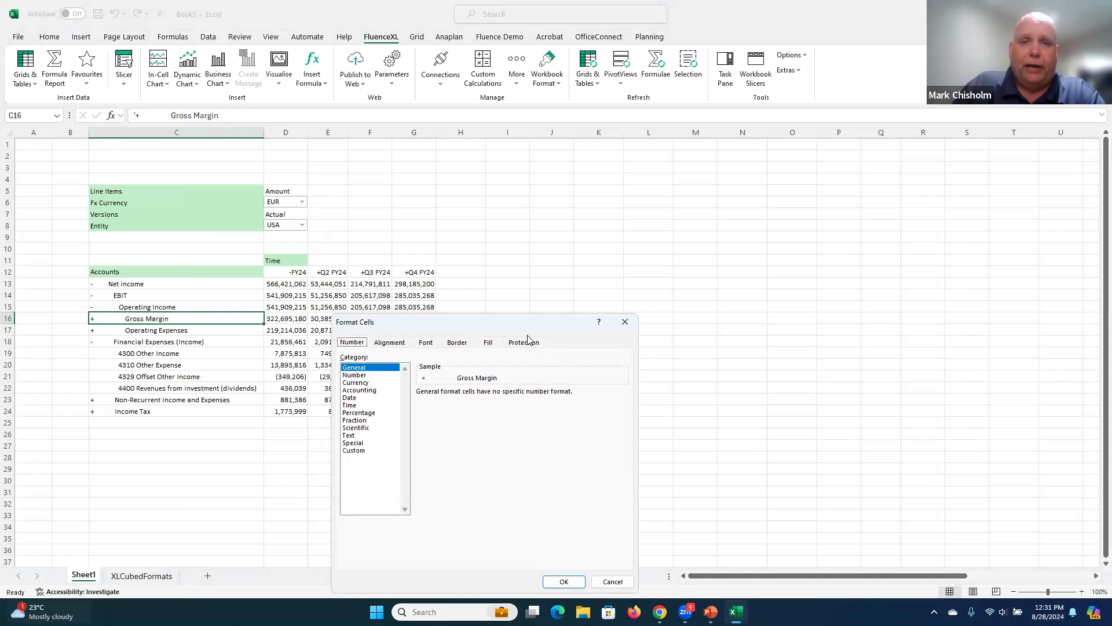
drag(523, 322, 577, 229)
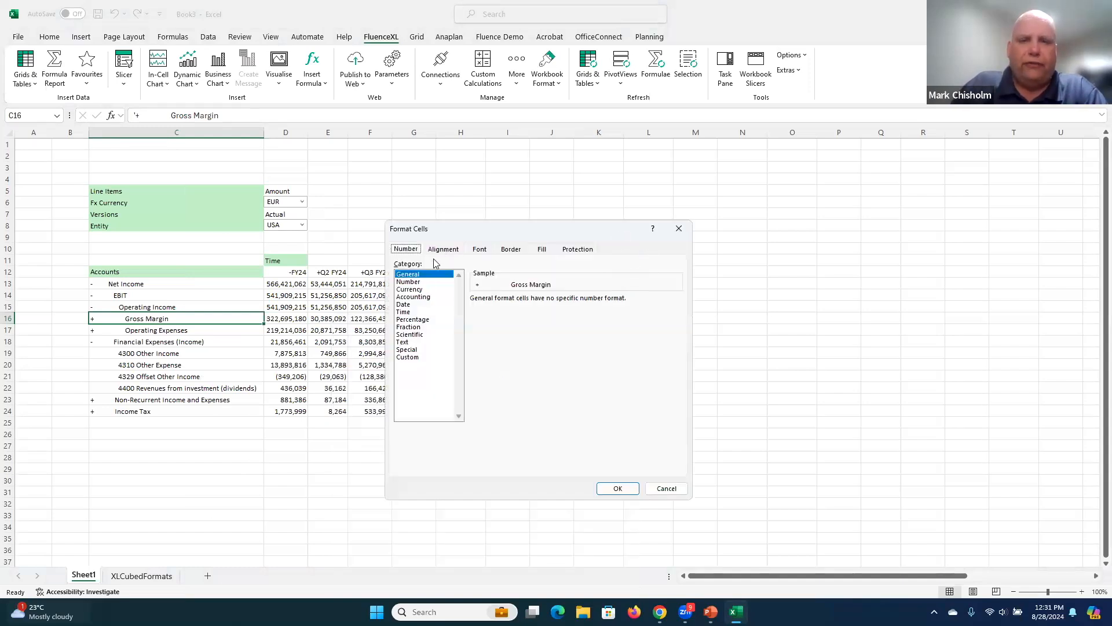
click(479, 249)
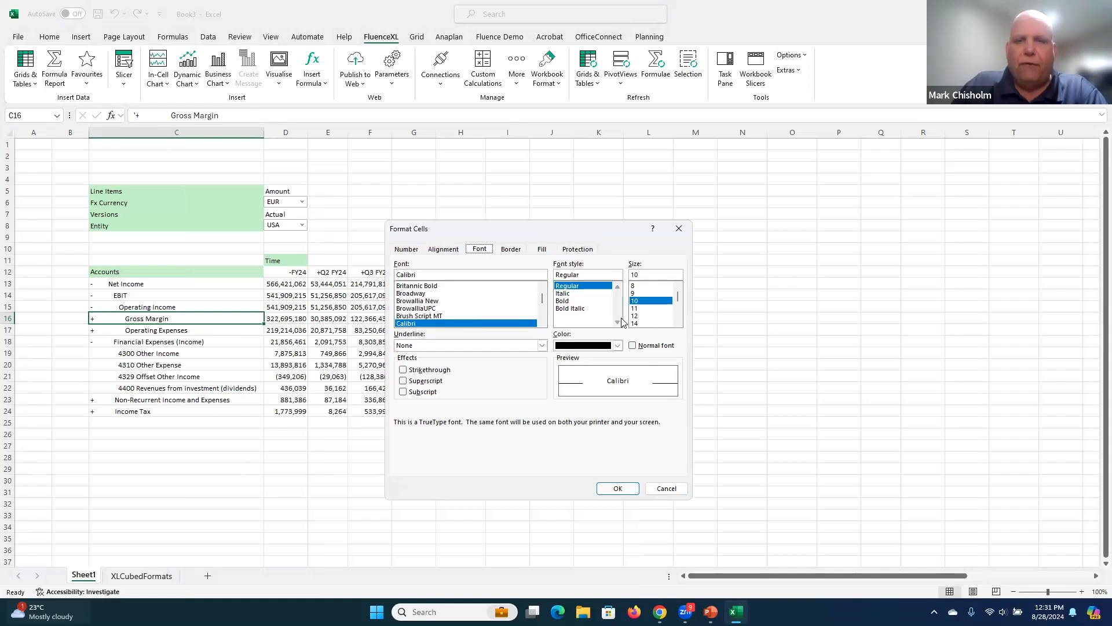
click(579, 301)
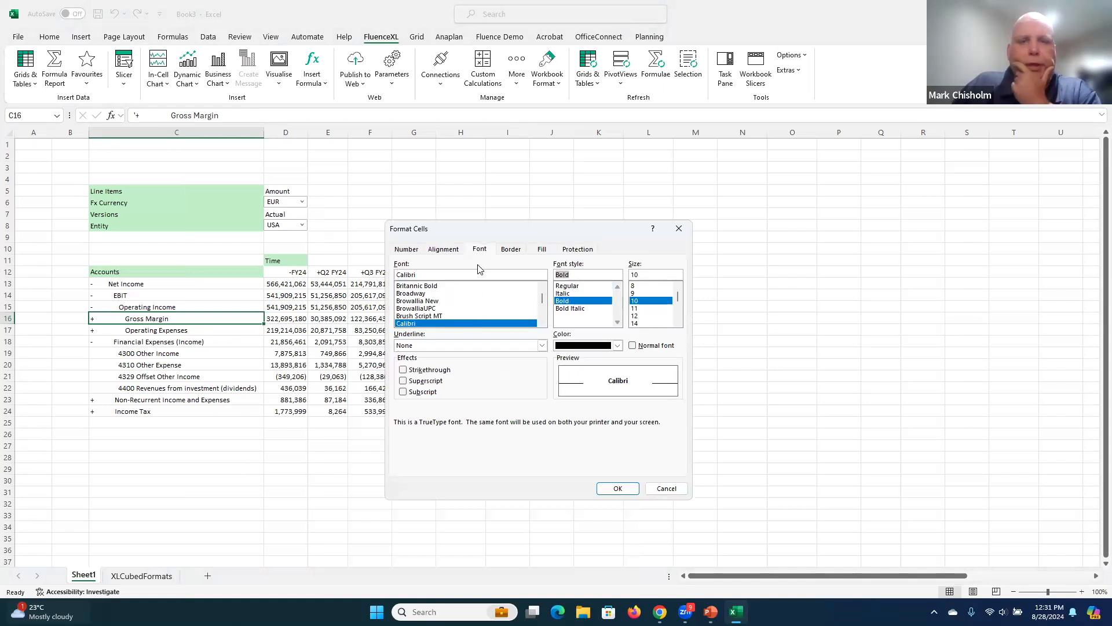
click(540, 251)
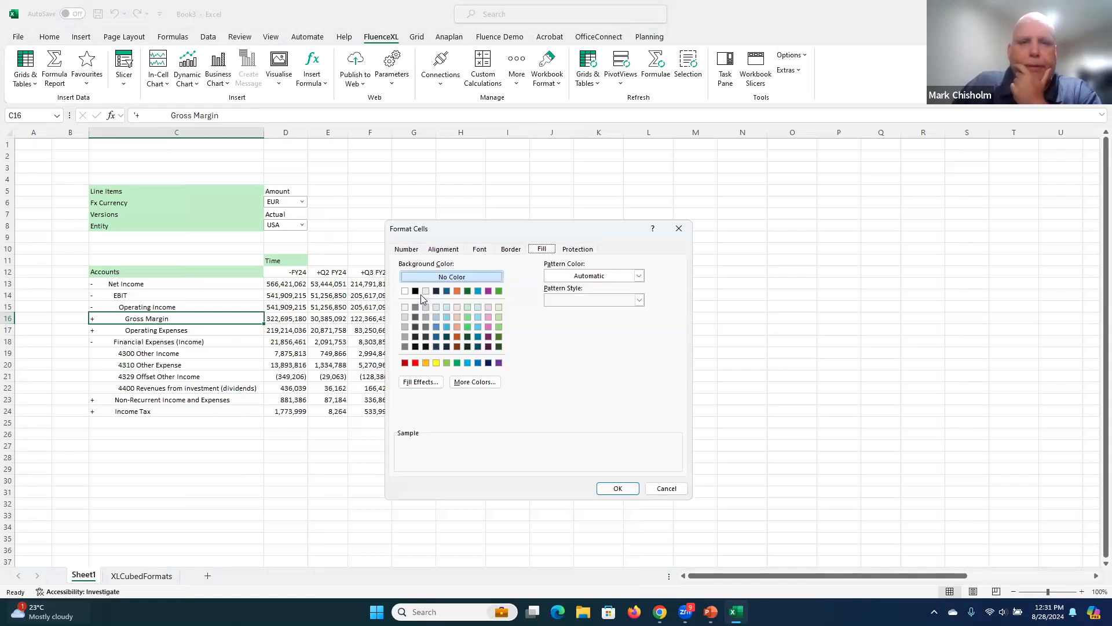
click(437, 307)
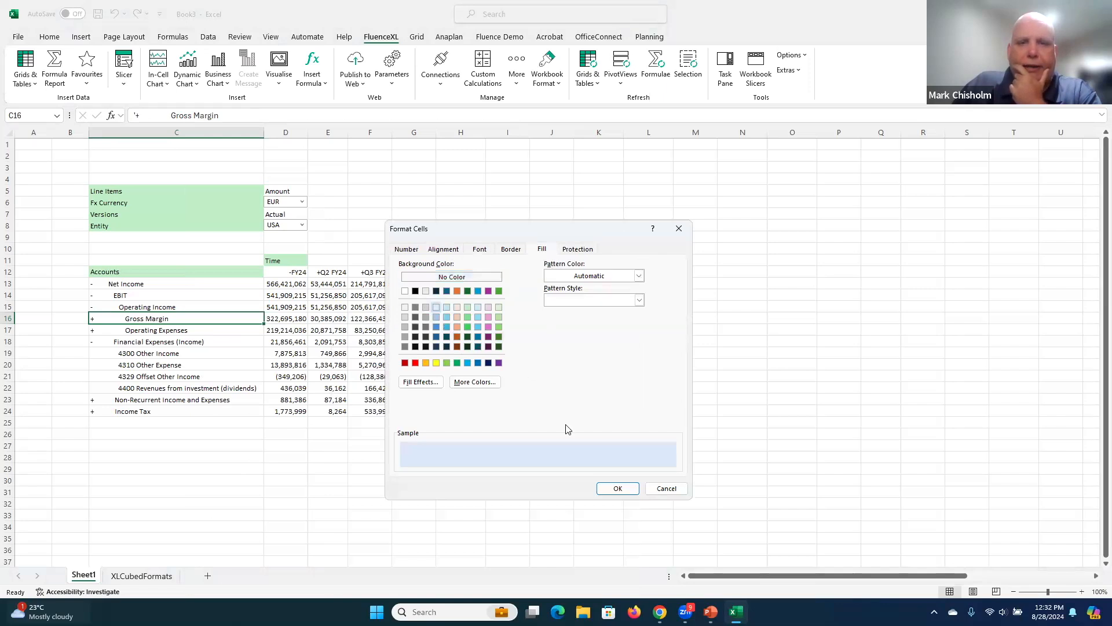
click(616, 490)
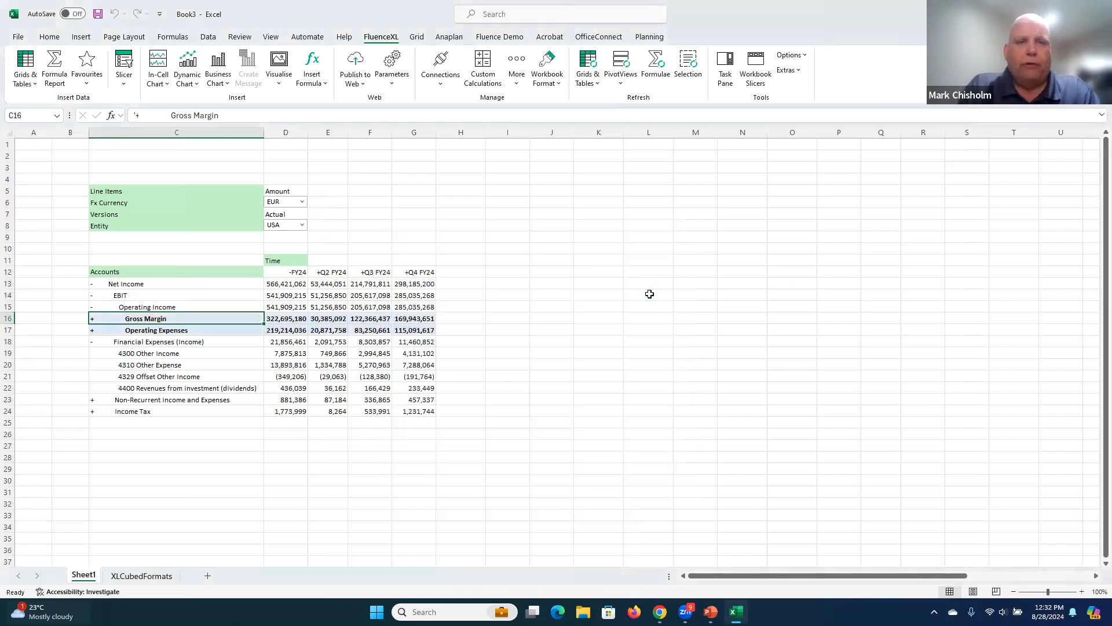
Step: Expand the Gross Margin row into its child accounts
double_click(96, 318)
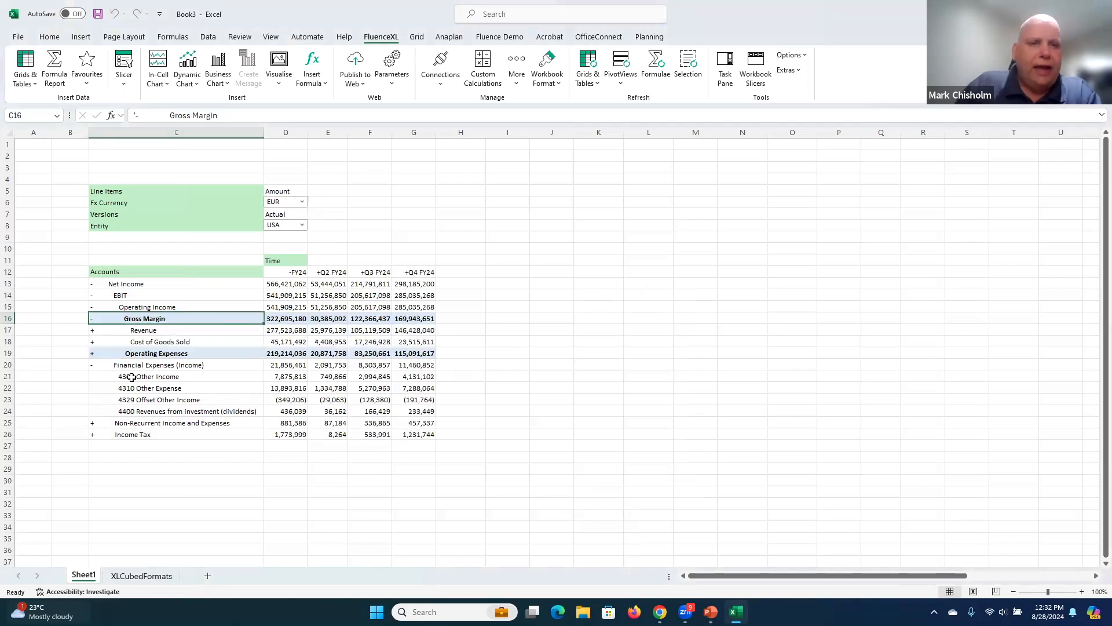
Step: Expand the Operating Expenses row into its child accounts
double_click(159, 353)
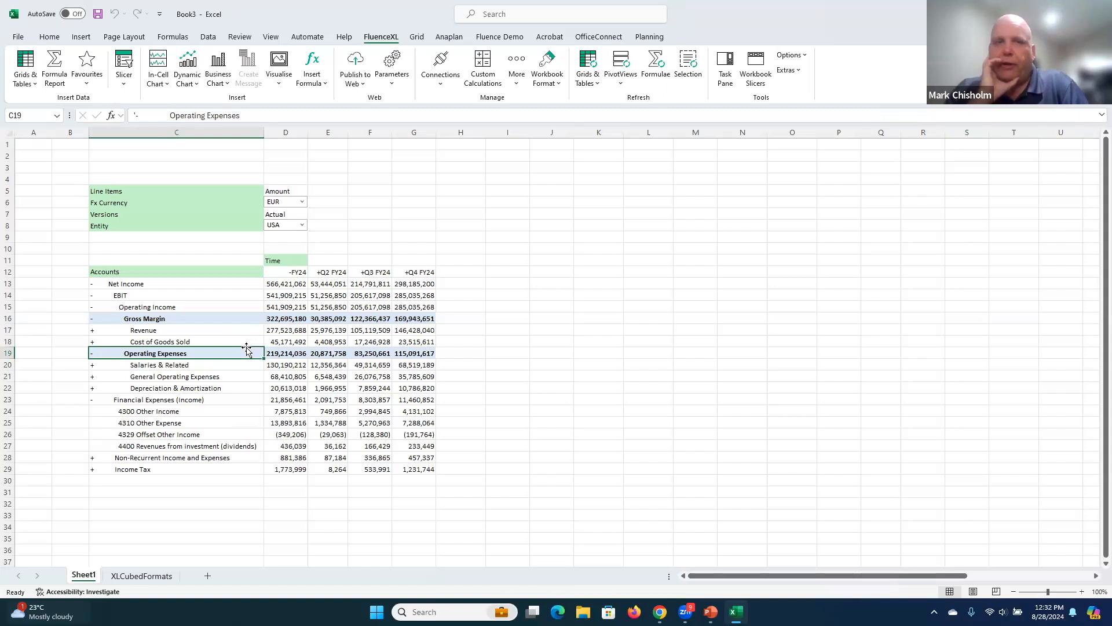
click(281, 288)
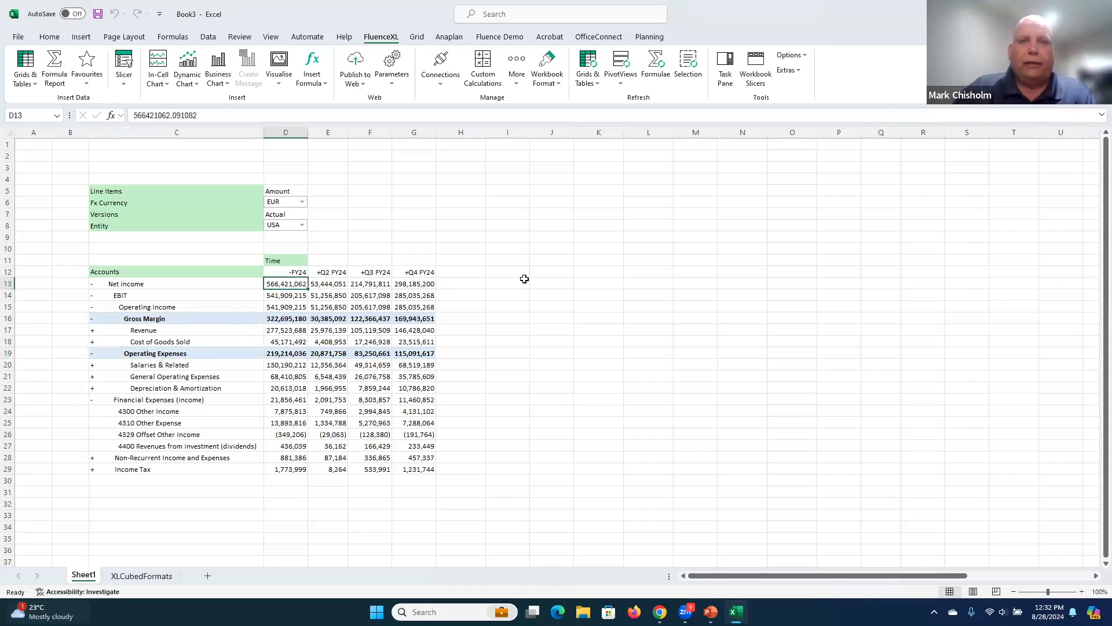
Step: Drill the Q2 FY24 column down to its months and collapse it again
click(328, 272)
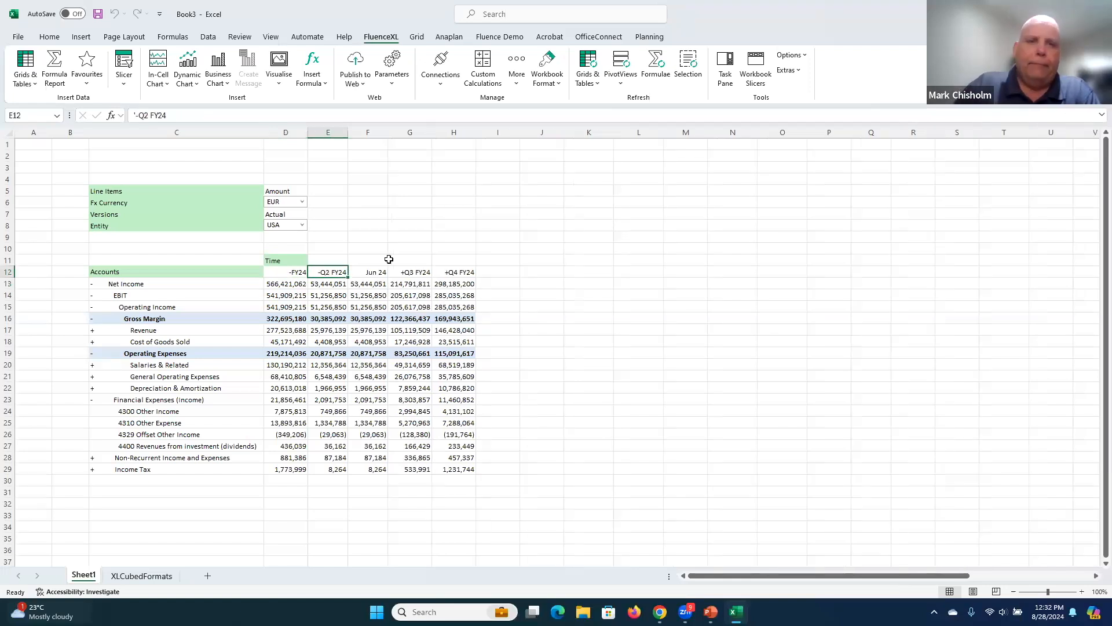
double_click(328, 270)
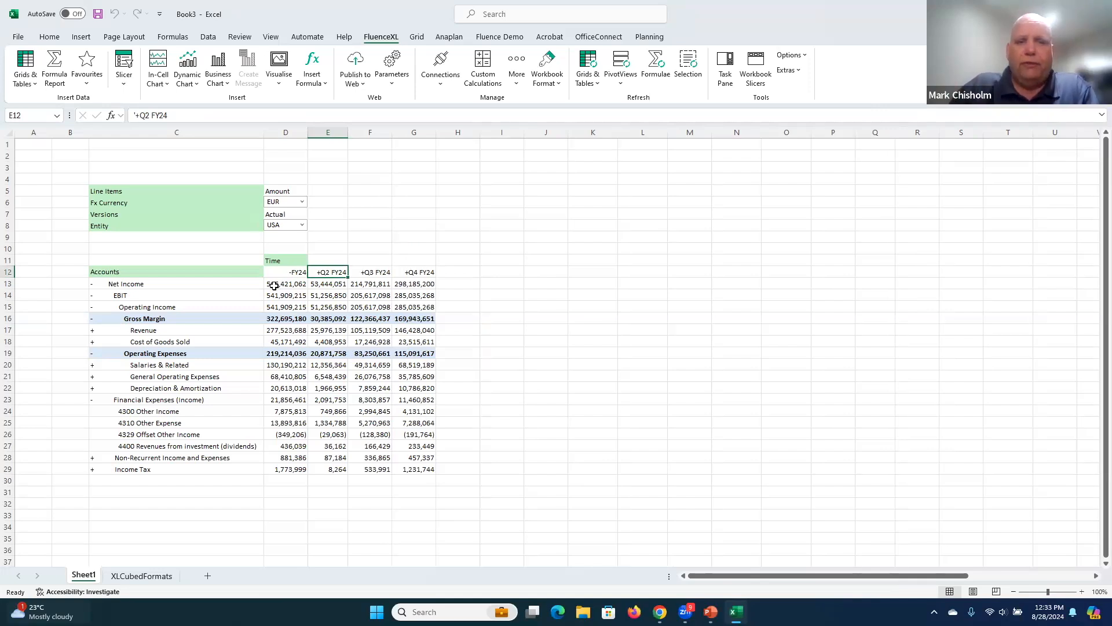
Step: Convert the income statement grid to formulas, accepting the removal of its slicer links
drag(272, 291, 415, 297)
drag(277, 282, 413, 466)
right_click(413, 466)
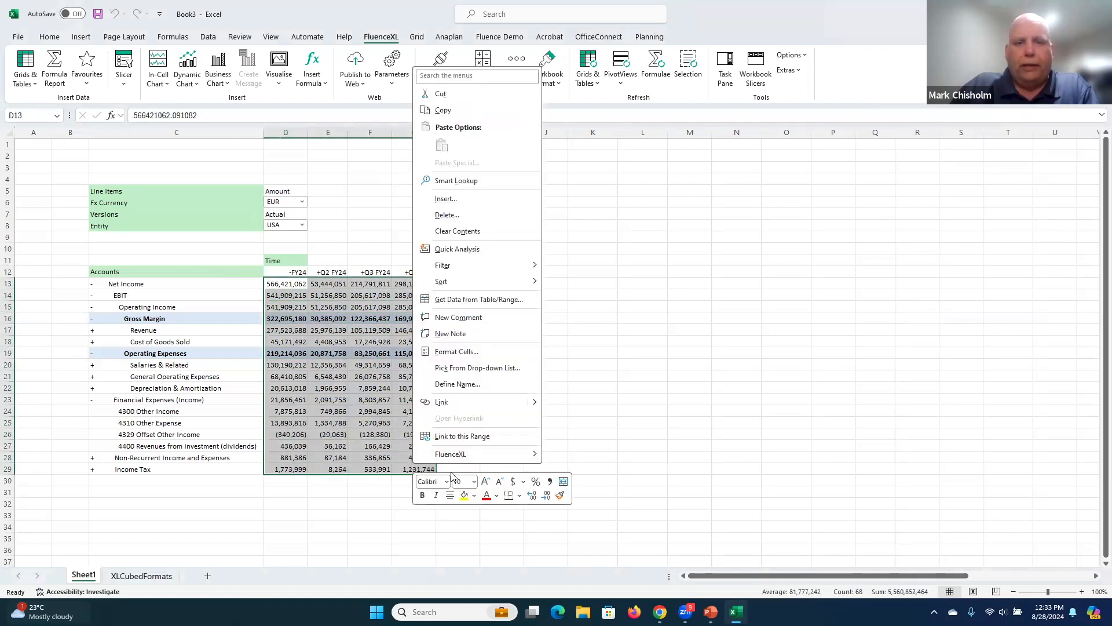
mouse_move(449, 454)
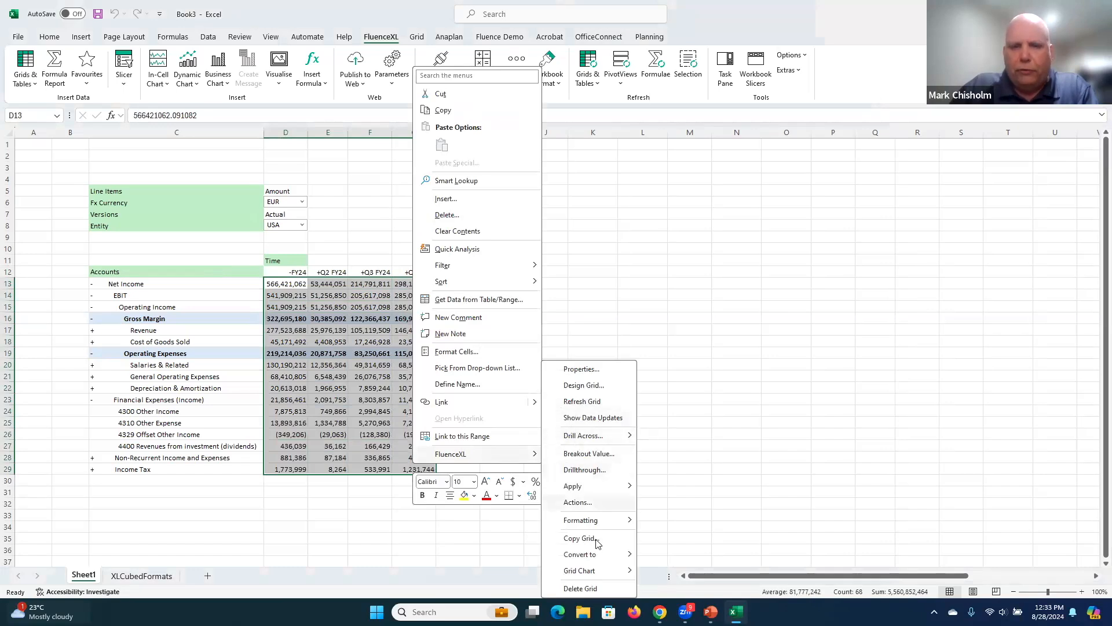
mouse_move(602, 556)
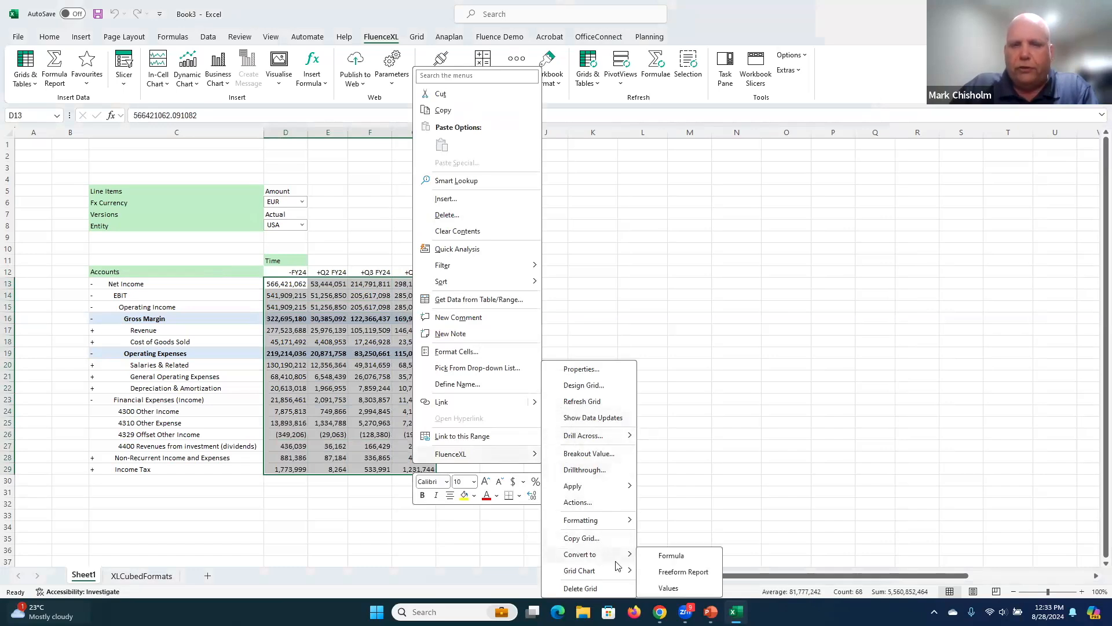
click(666, 557)
click(605, 322)
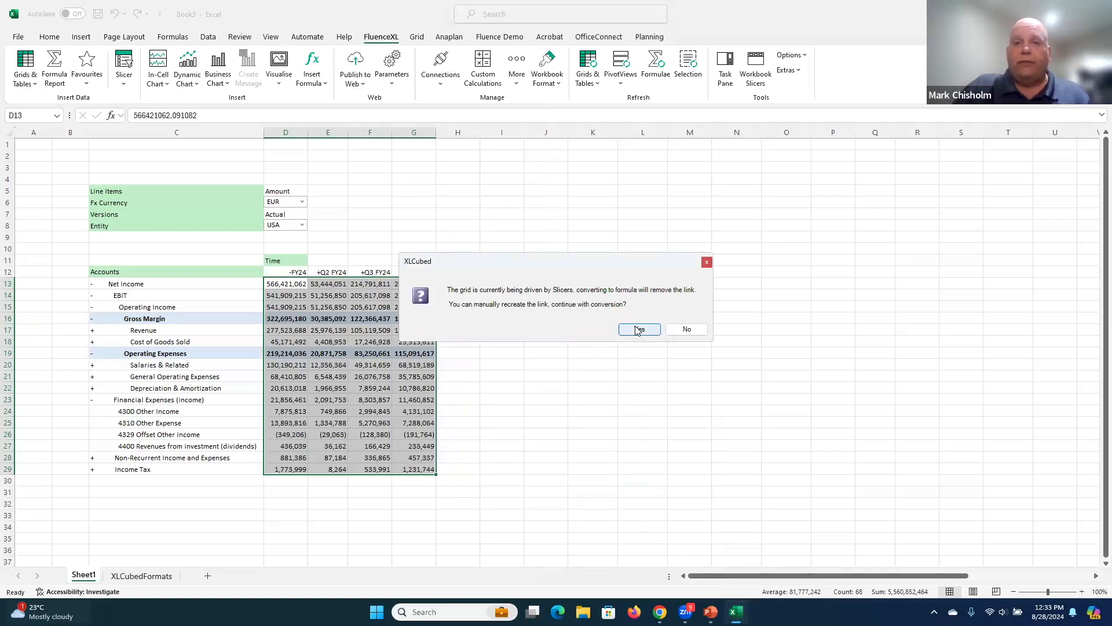
click(638, 330)
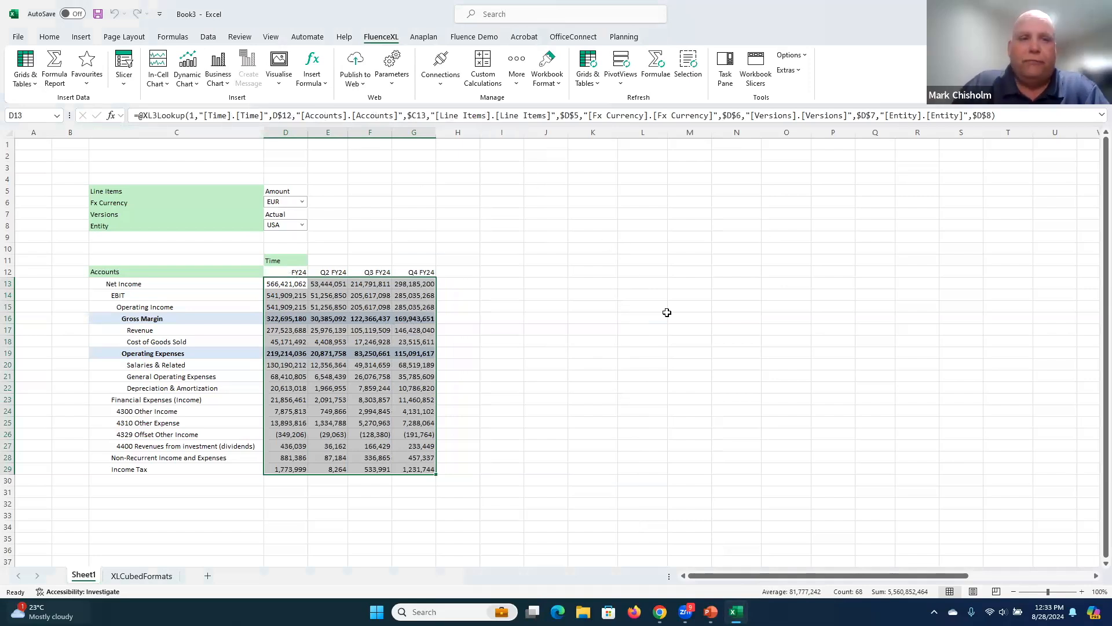
Step: Replace the Cost of Goods Sold account label in C18 with Revenue
click(155, 341)
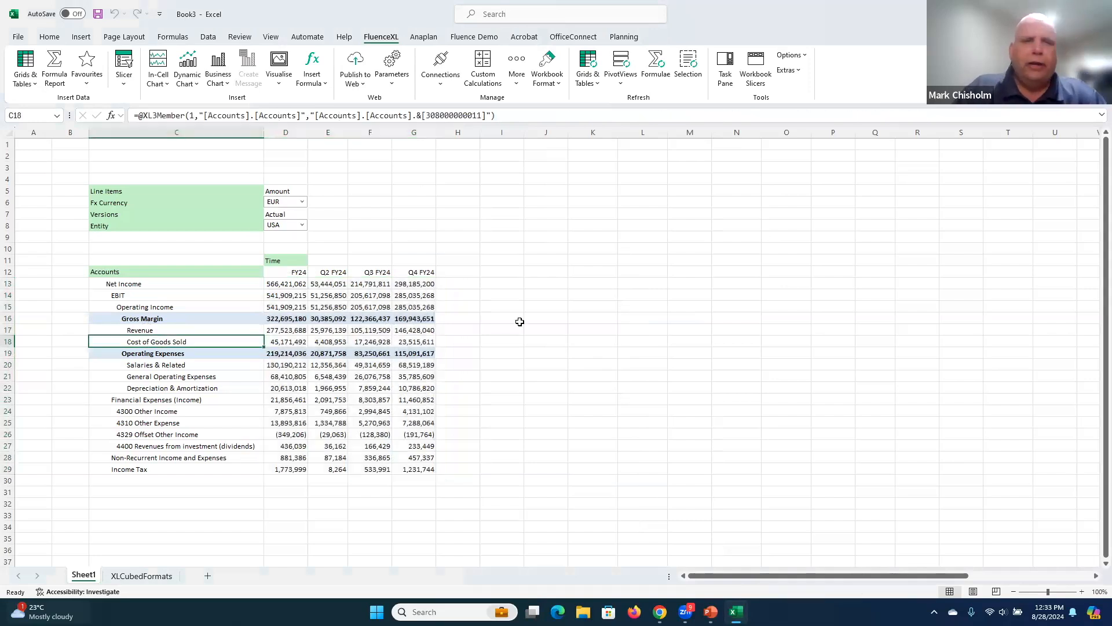
text(Revenue)
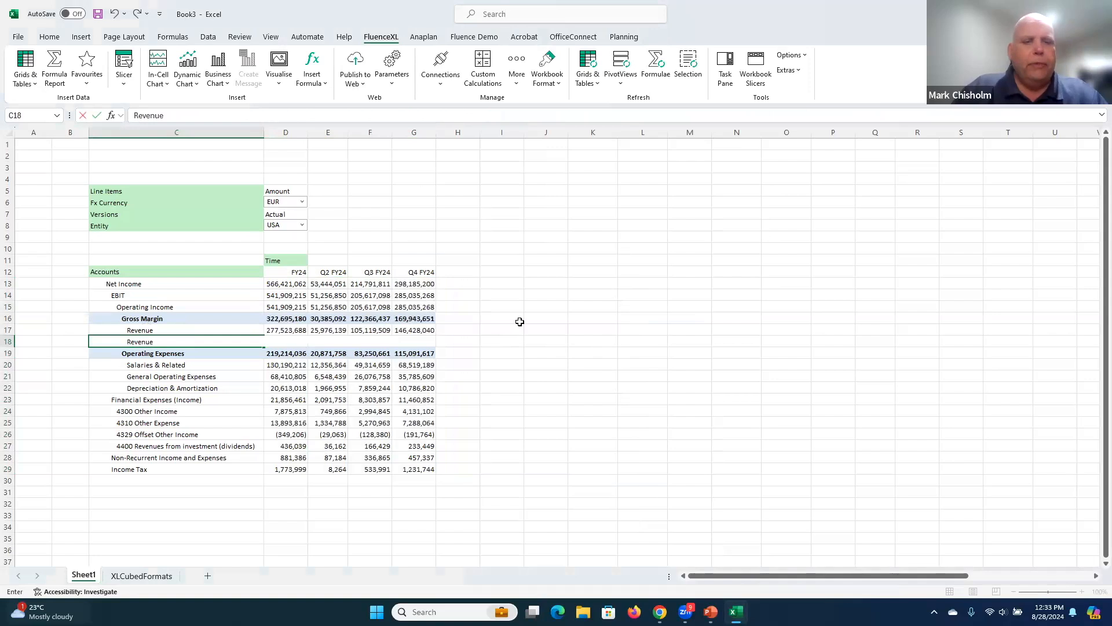
key(Escape)
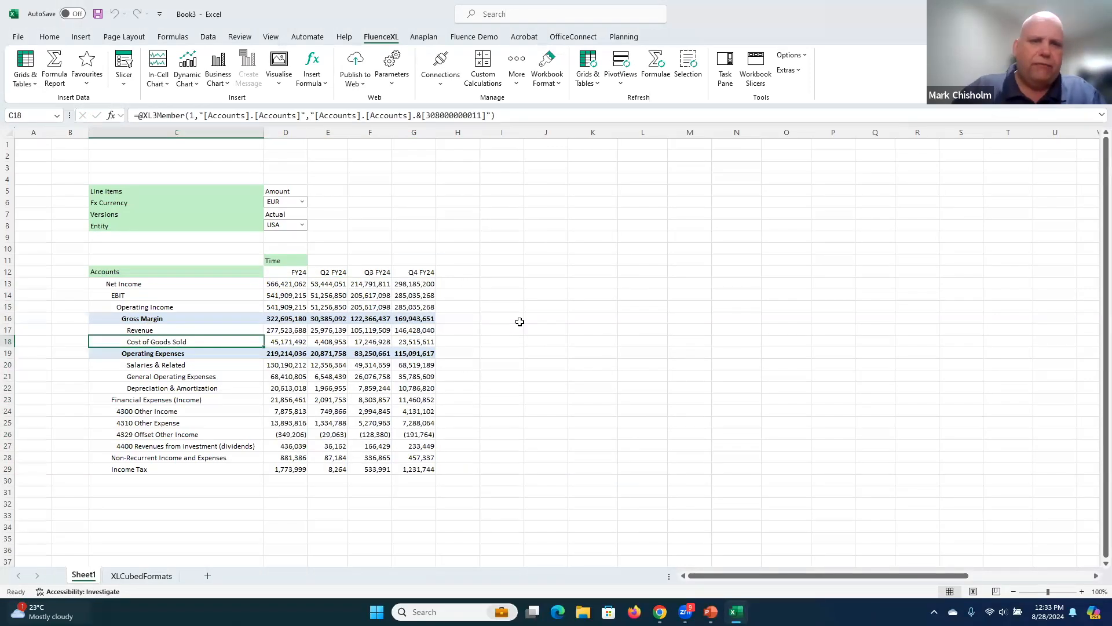
text(Reveue)
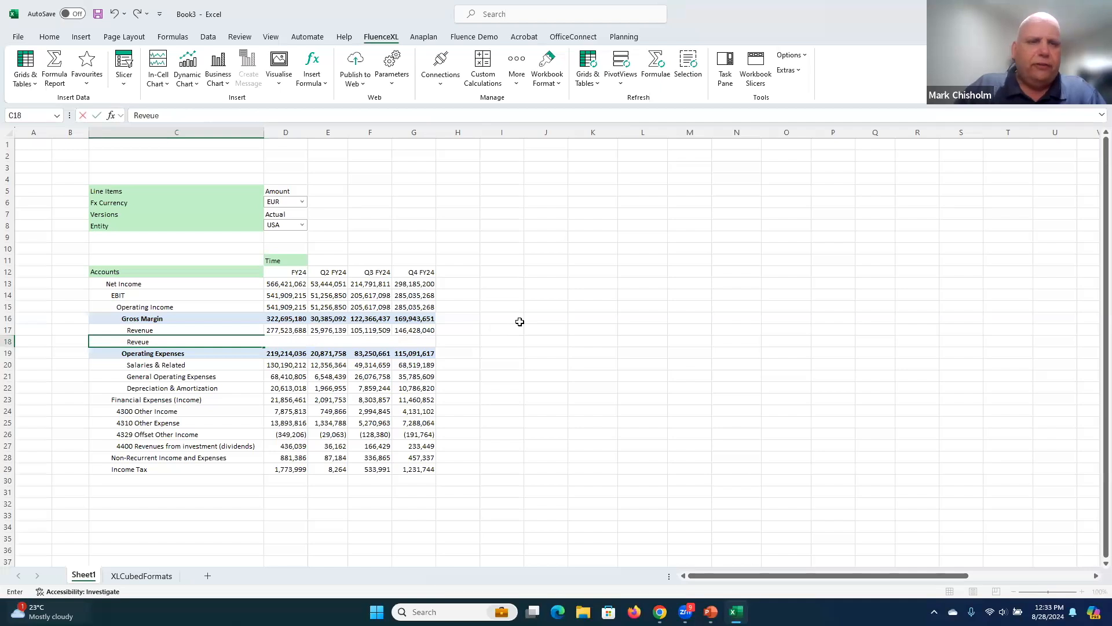
key(BackSpace)
key(BackSpace)
text(nue)
key(Return)
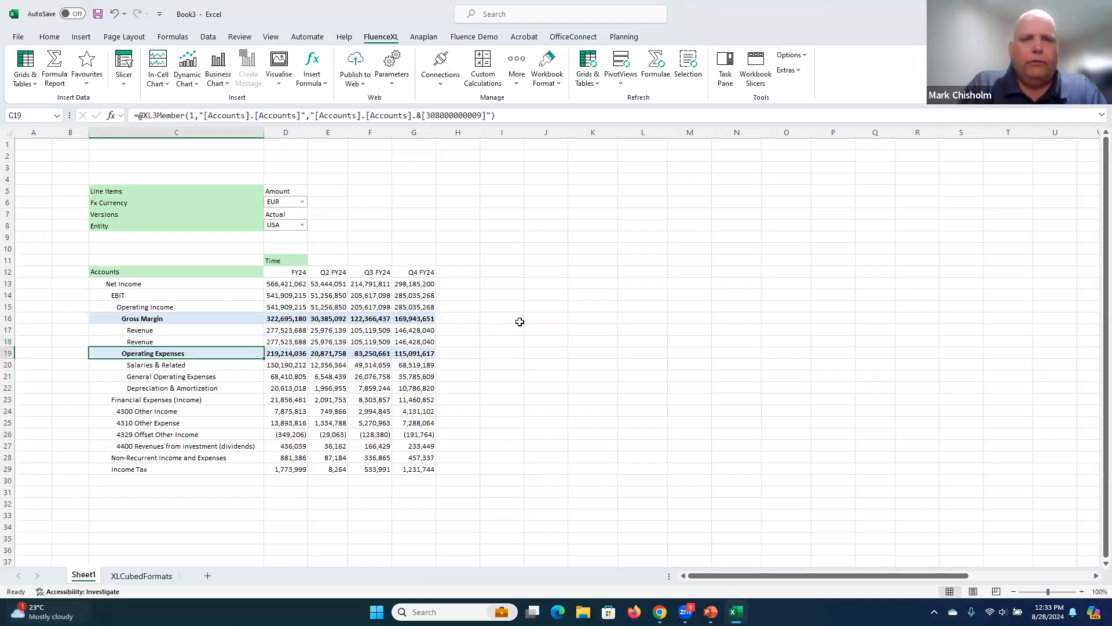